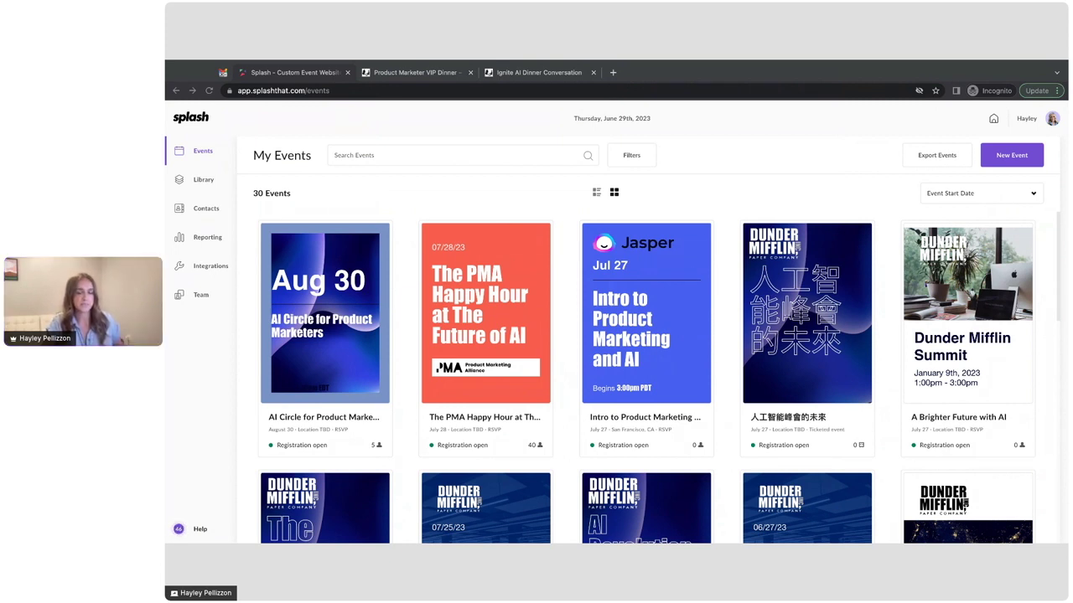
Step: Start a new ticketed event titled 'Ignite AI Dinner Conversation'
left_click(1011, 155)
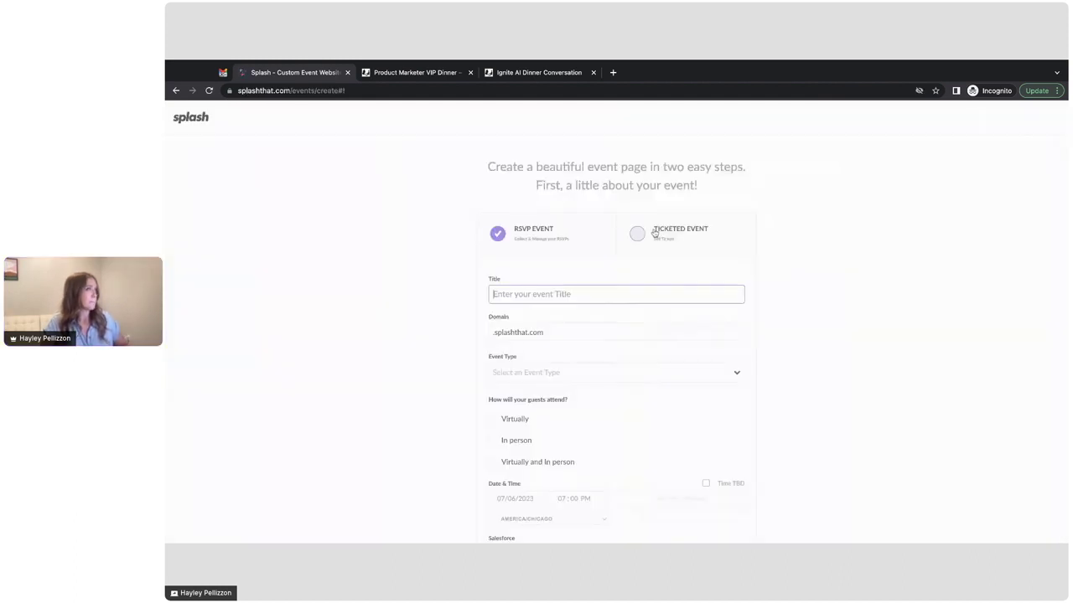
left_click(653, 233)
scroll(670, 260, "down", 1)
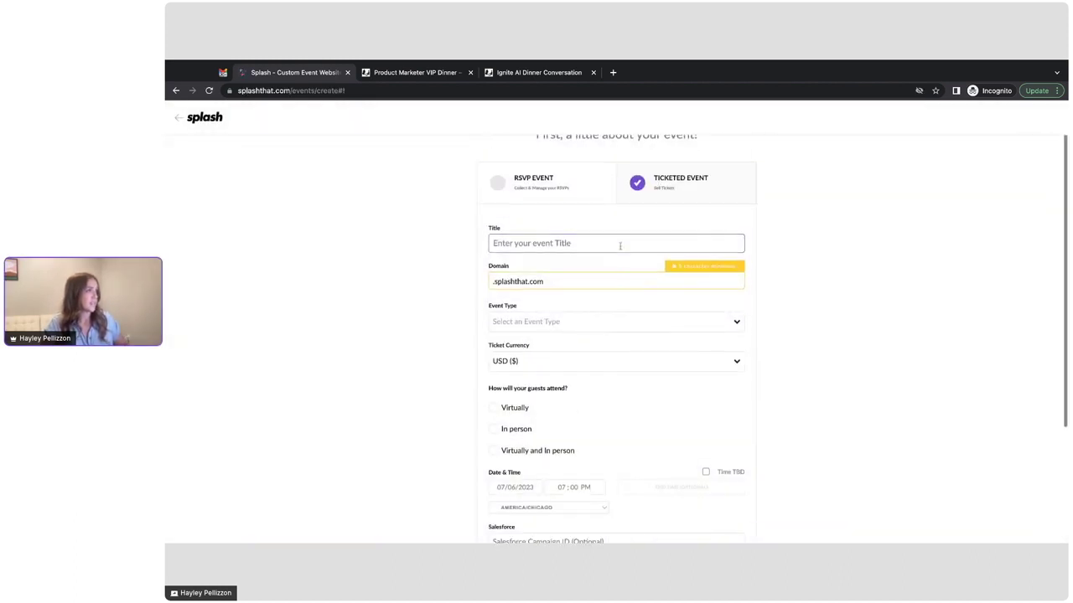
left_click(620, 243)
type("Ignite AI Dinner Conversation")
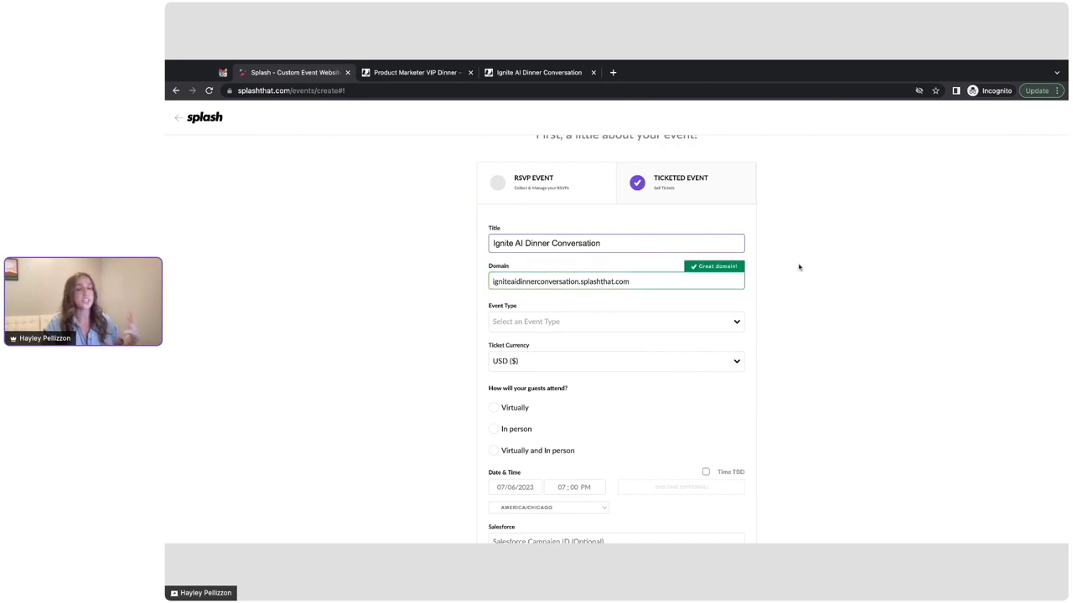
Step: Set the event type to Seminars & Workshops and the ticket currency to EUR (€)
scroll(603, 298, "down", 1)
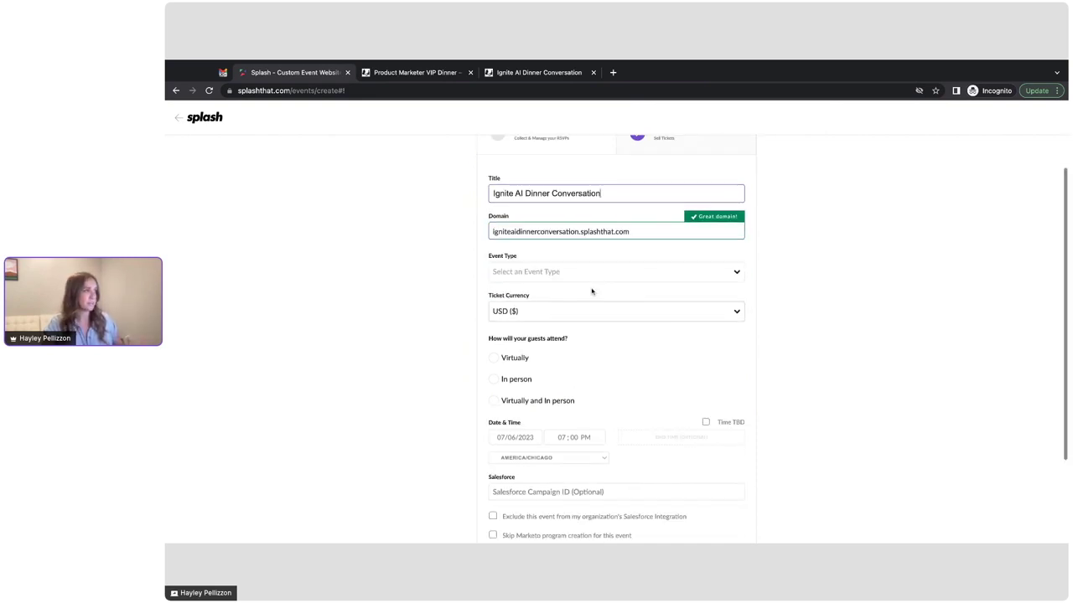
left_click(587, 278)
scroll(584, 342, "down", 3)
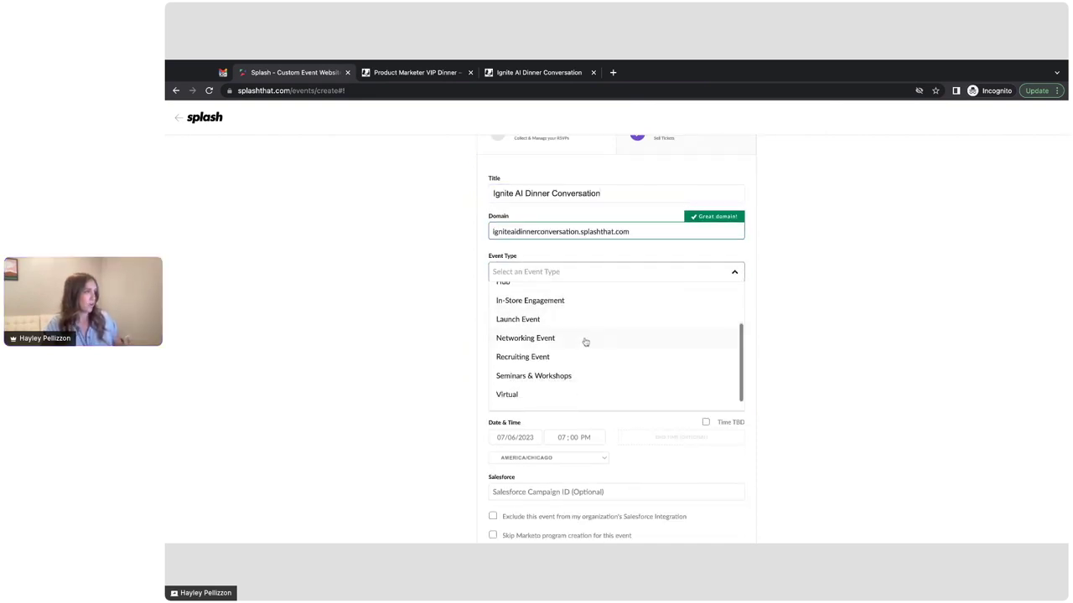
scroll(585, 342, "up", 2)
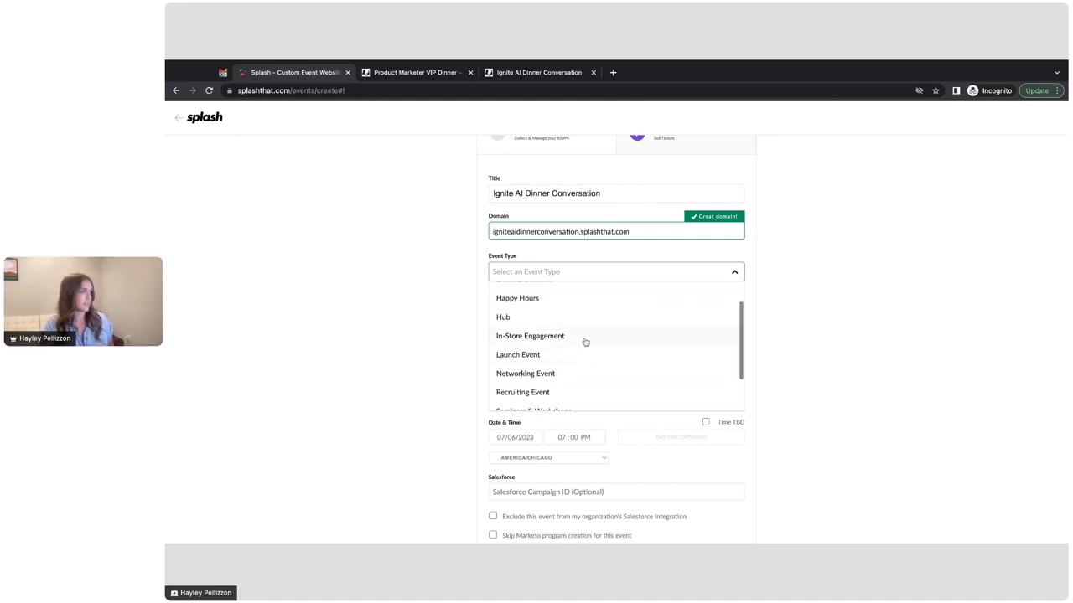
scroll(577, 354, "down", 2)
left_click(569, 364)
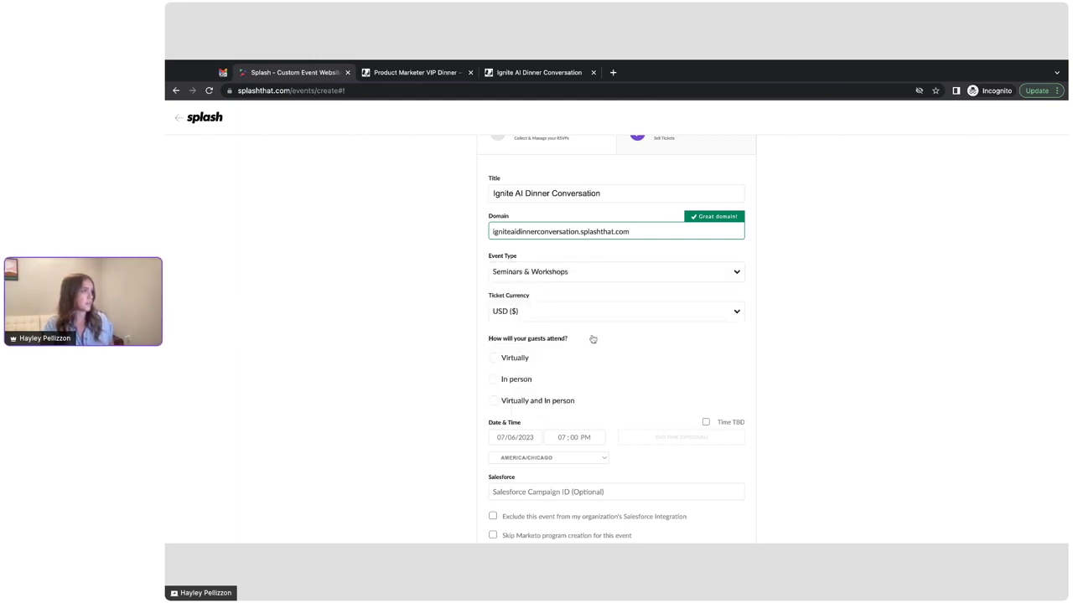
scroll(593, 338, "down", 2)
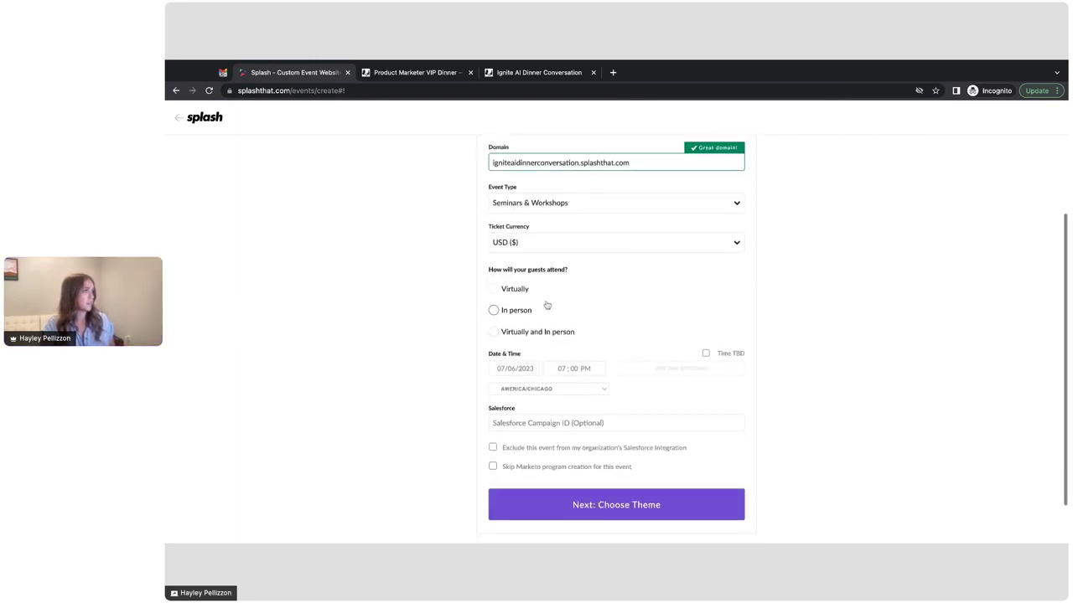
left_click(526, 244)
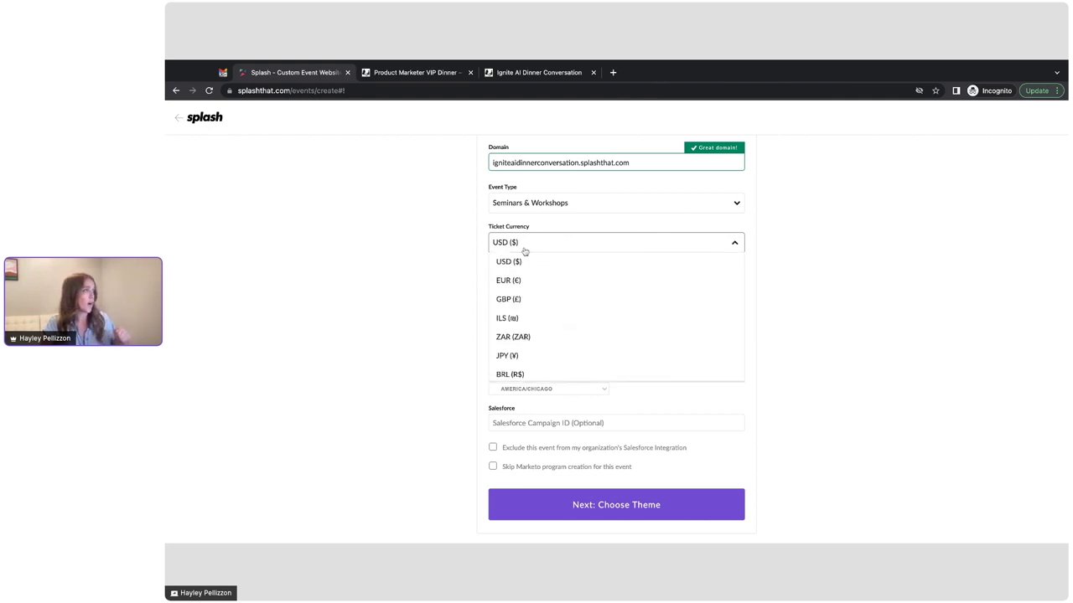
left_click(545, 284)
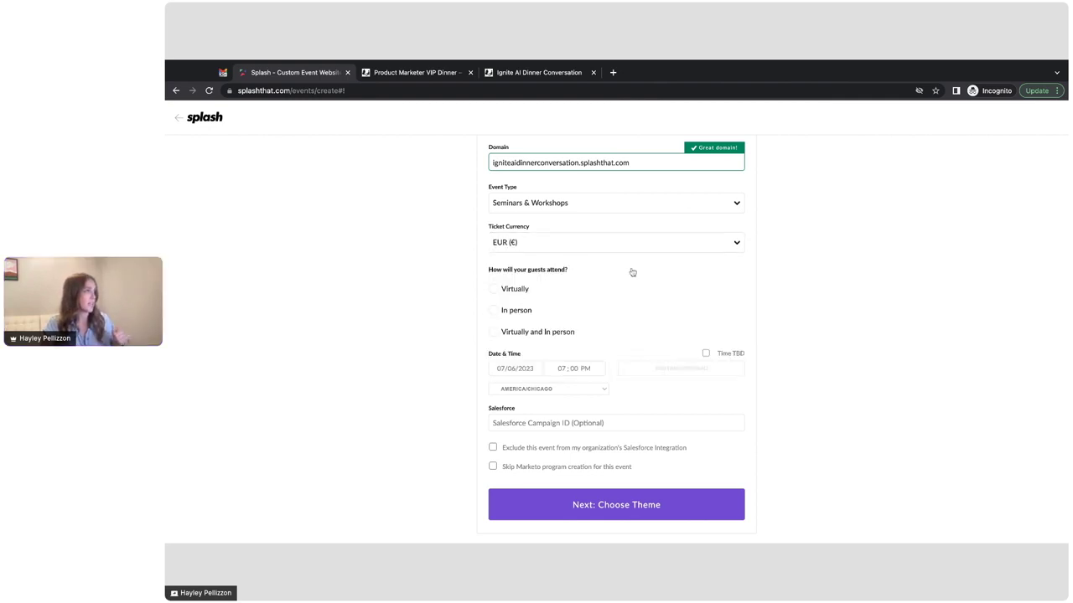
Step: Make the event in person, located in Berlin, Germany
scroll(587, 266, "down", 1)
left_click(528, 263)
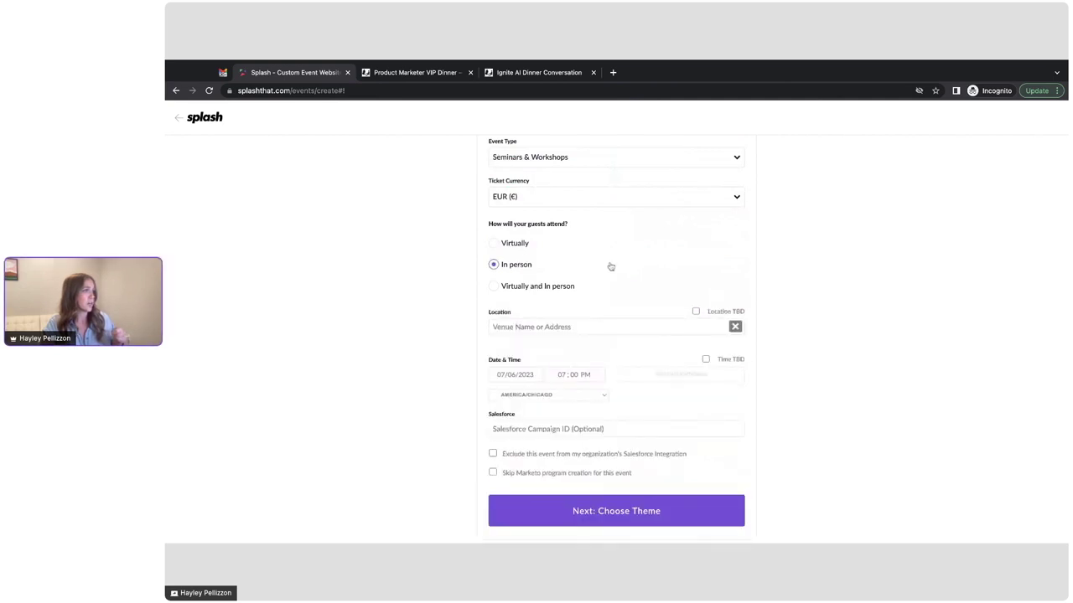
scroll(610, 266, "down", 1)
left_click(667, 284)
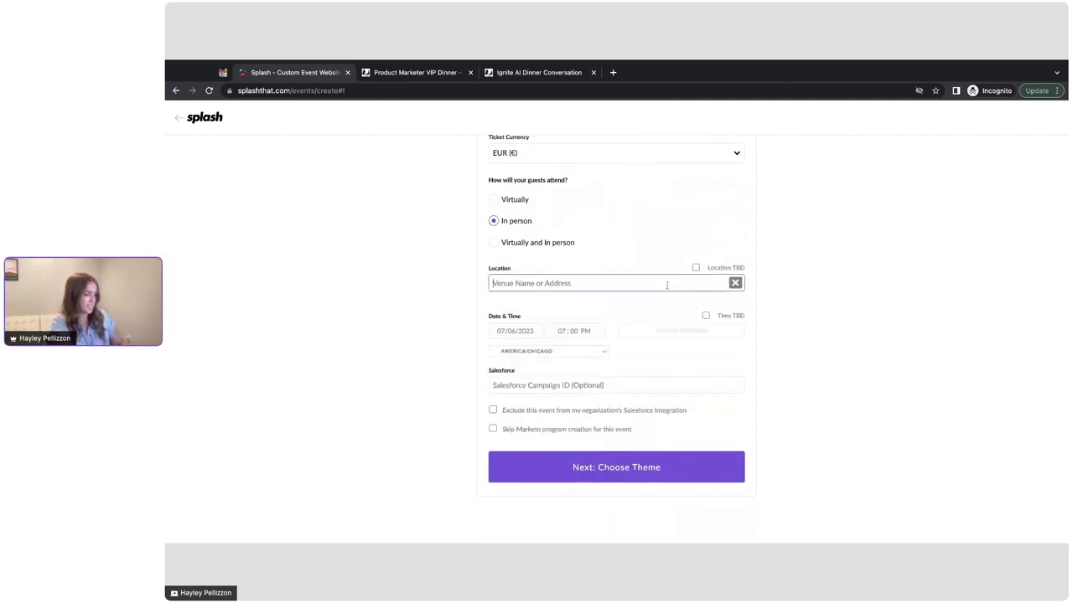
type("Berline")
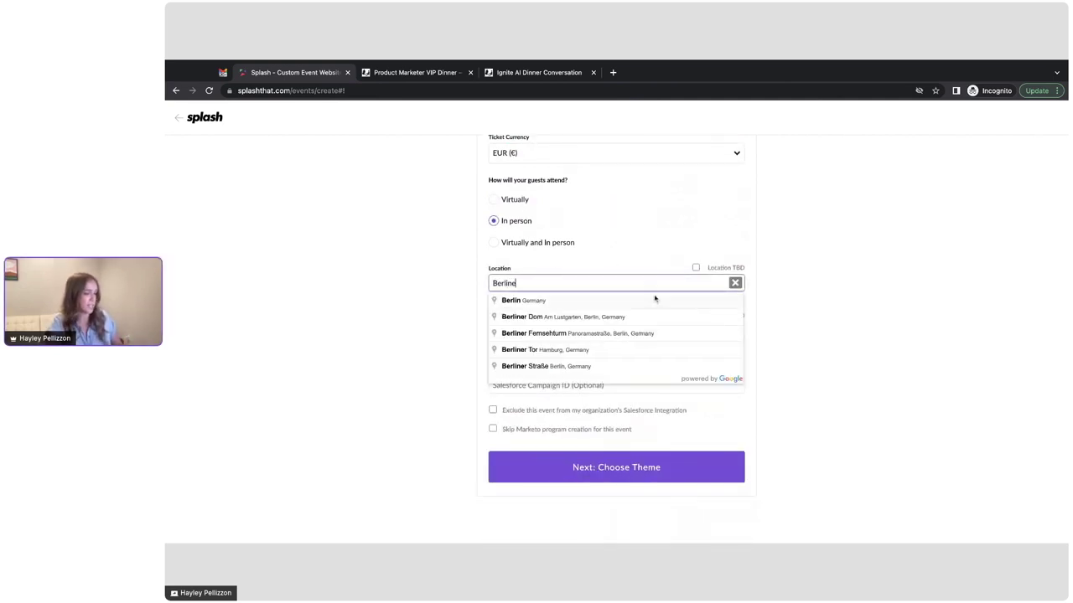
key("BackSpace")
left_click(612, 300)
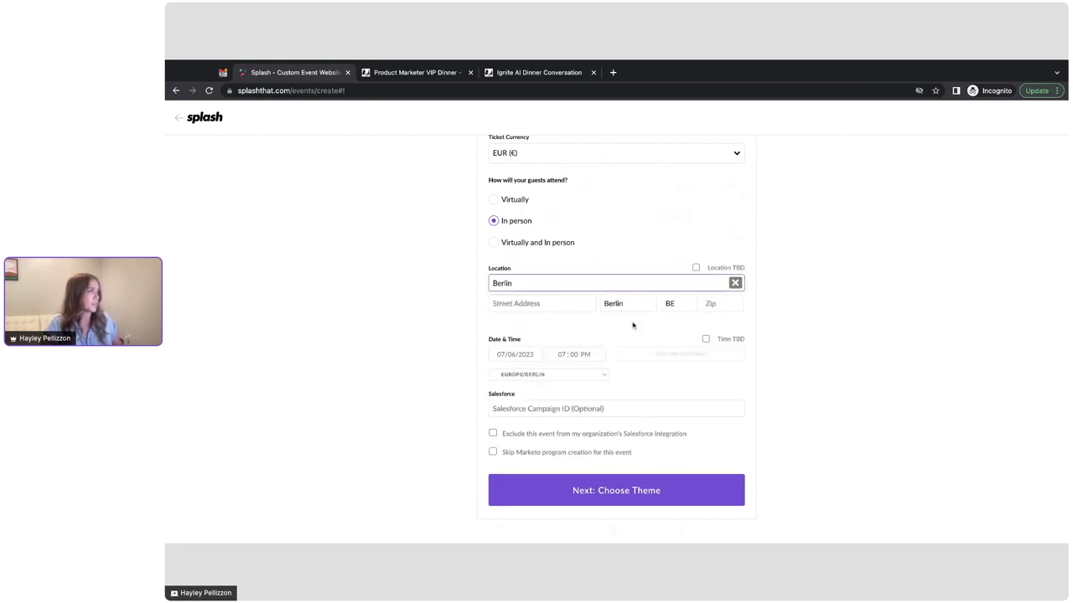
Step: Schedule it for August 2, 2023, 7–10 PM, and continue to theme selection
scroll(632, 325, "down", 1)
left_click(505, 316)
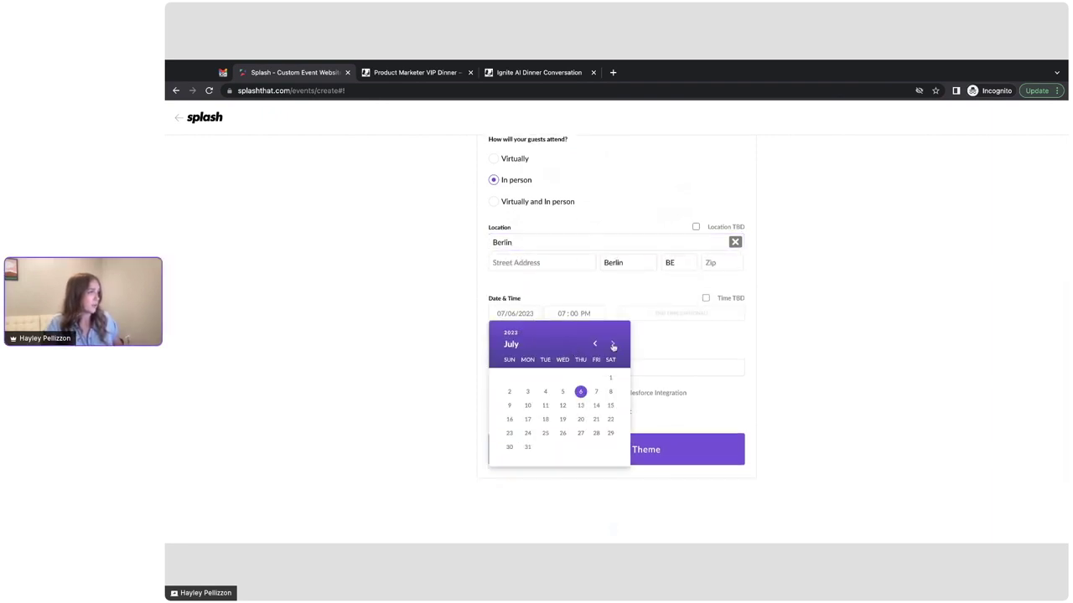
left_click(612, 344)
left_click(562, 378)
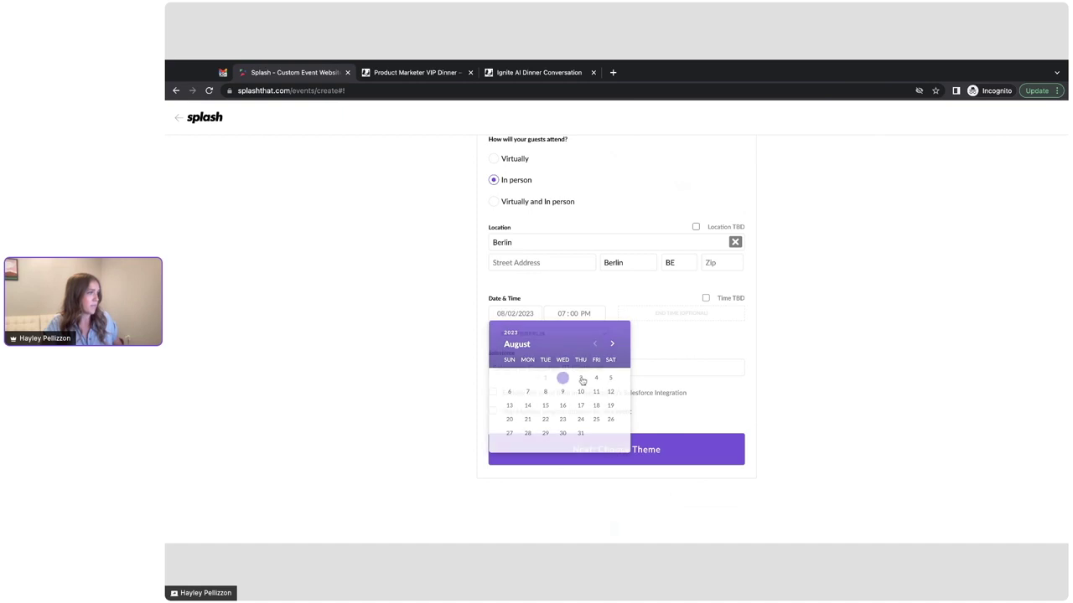
left_click(682, 316)
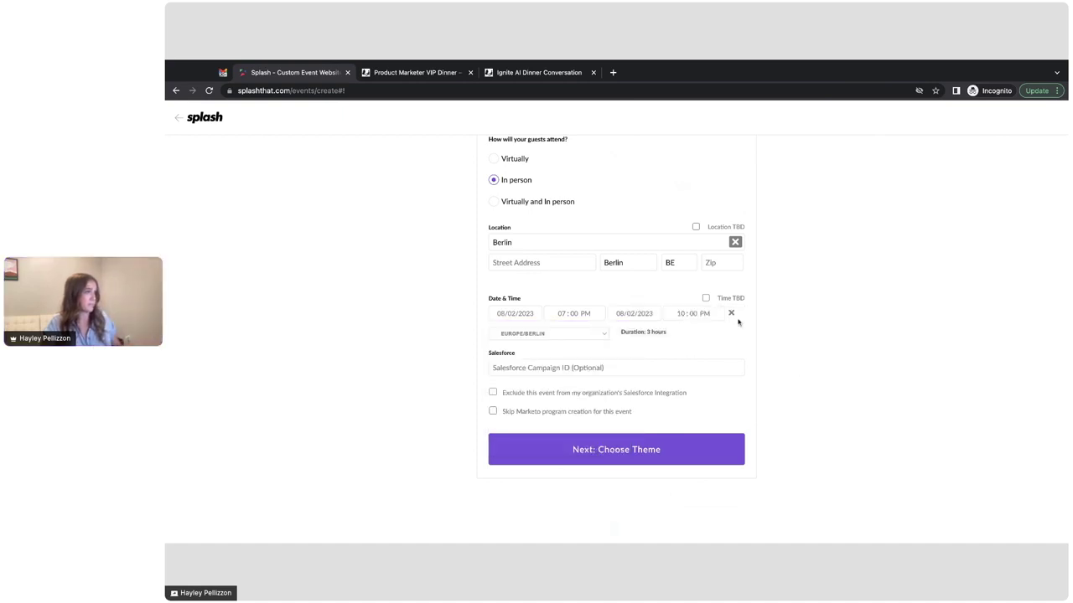
left_click(597, 456)
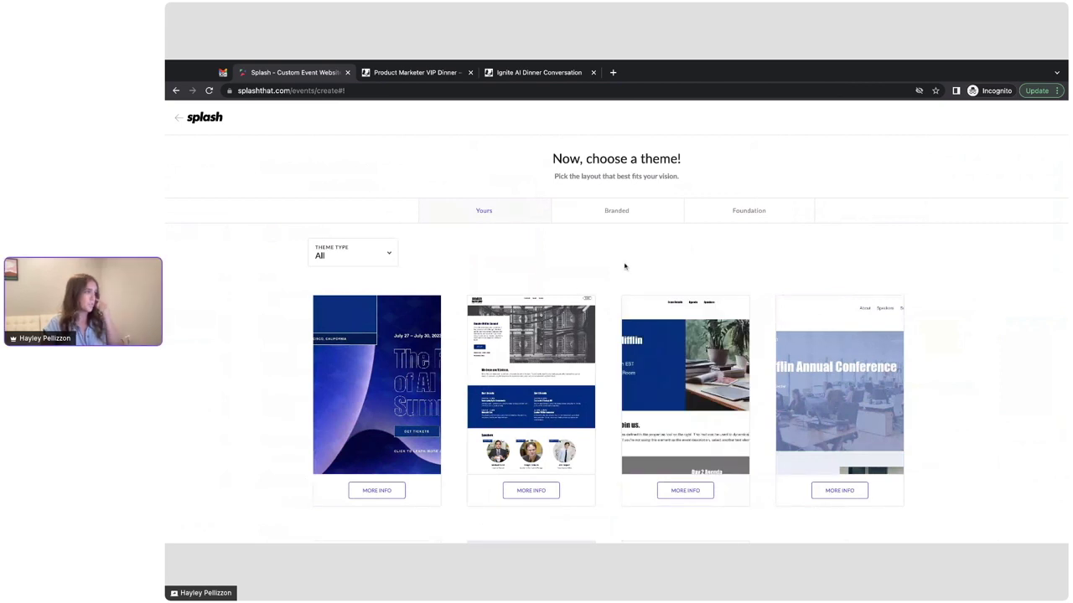
Step: Check the Dunder Mifflin Summit theme's details, then pick that theme to create the event
left_click(679, 494)
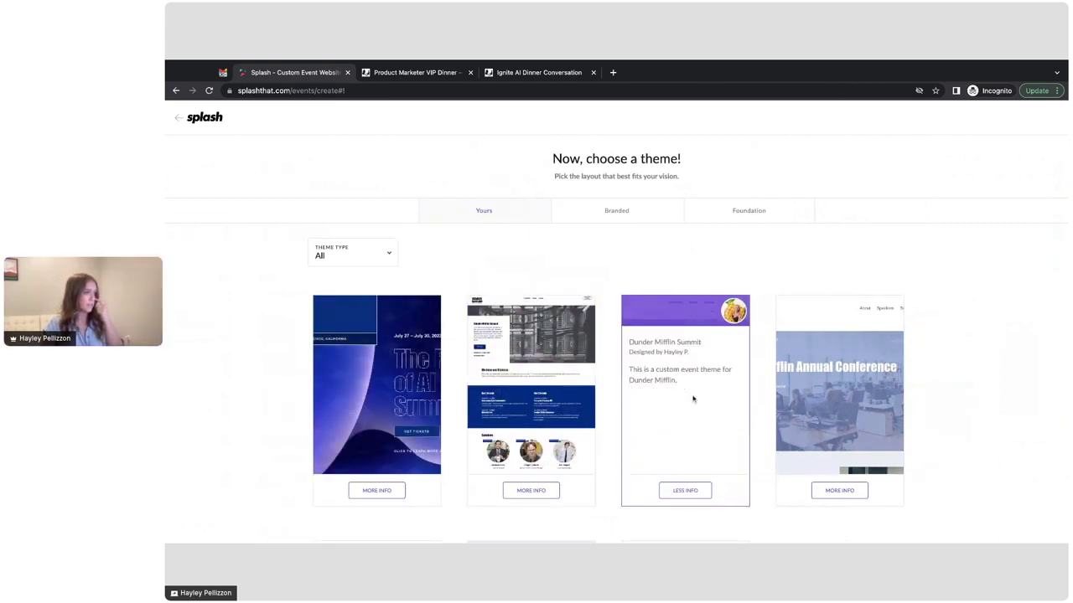
left_click(685, 491)
left_click(683, 399)
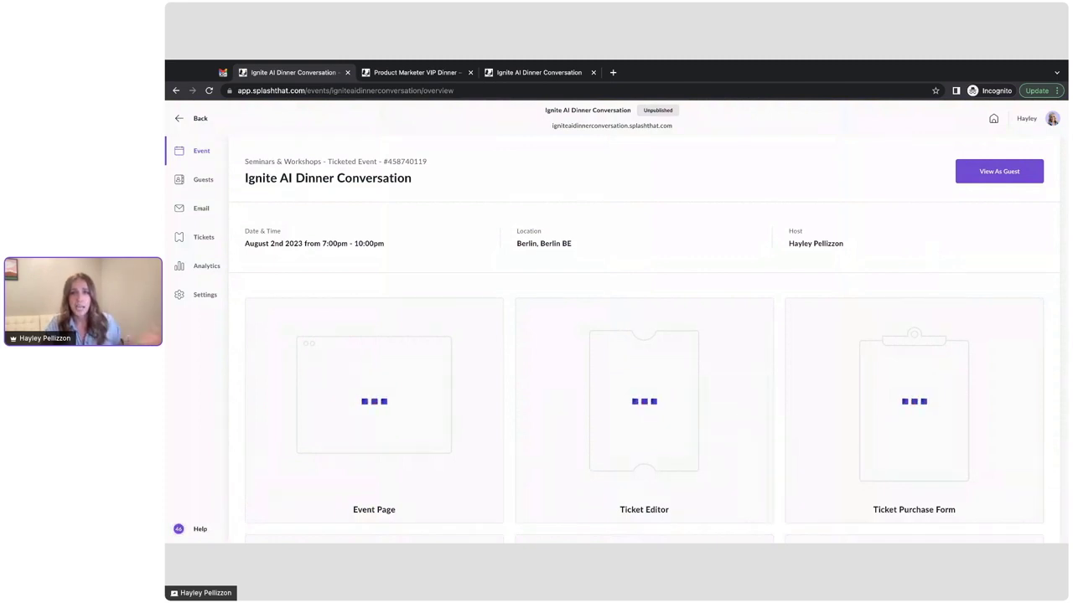
Step: Route ticket payouts to the existing Stripe account 'Splashthat' and confirm the payout setup
left_click(203, 238)
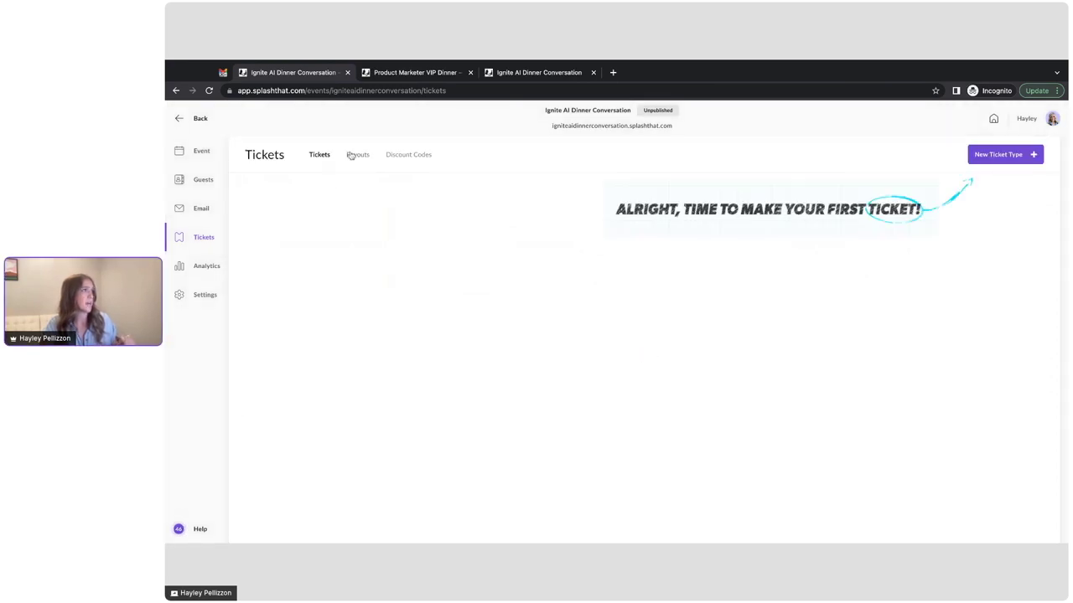
left_click(351, 155)
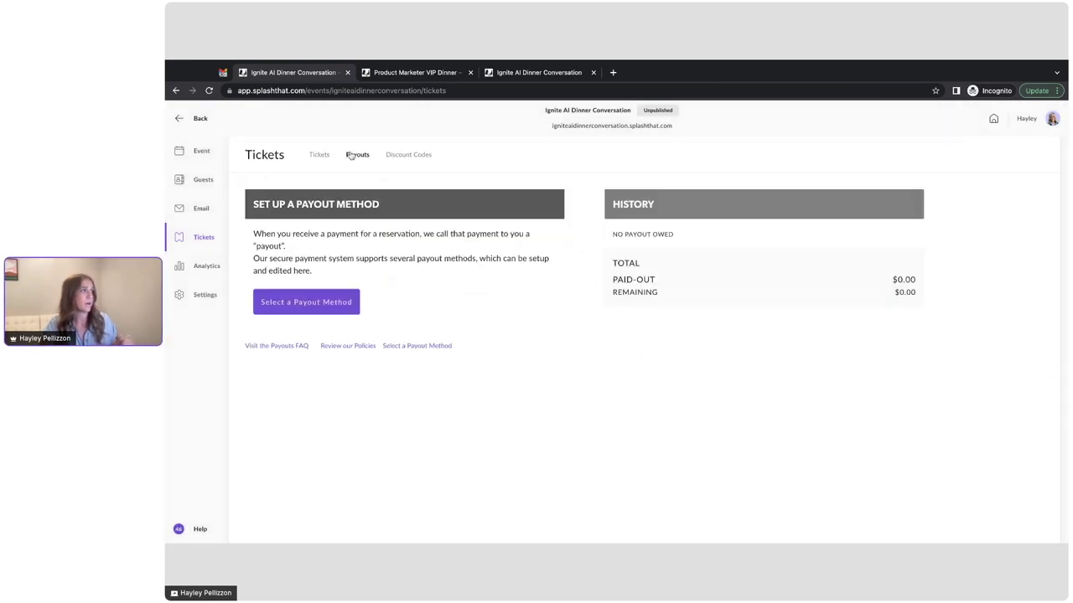
left_click(303, 305)
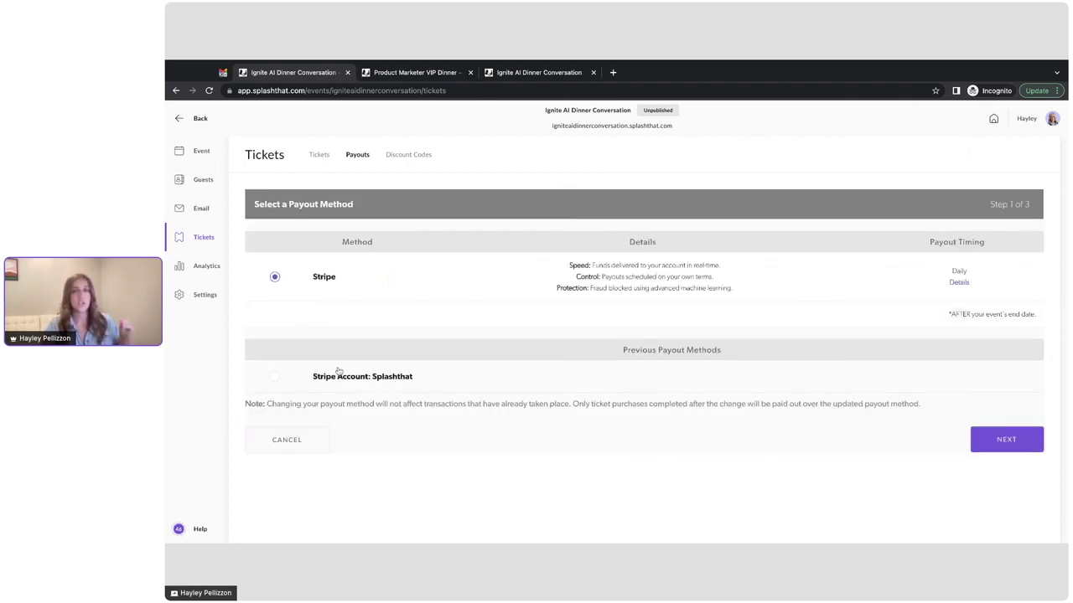
left_click(338, 371)
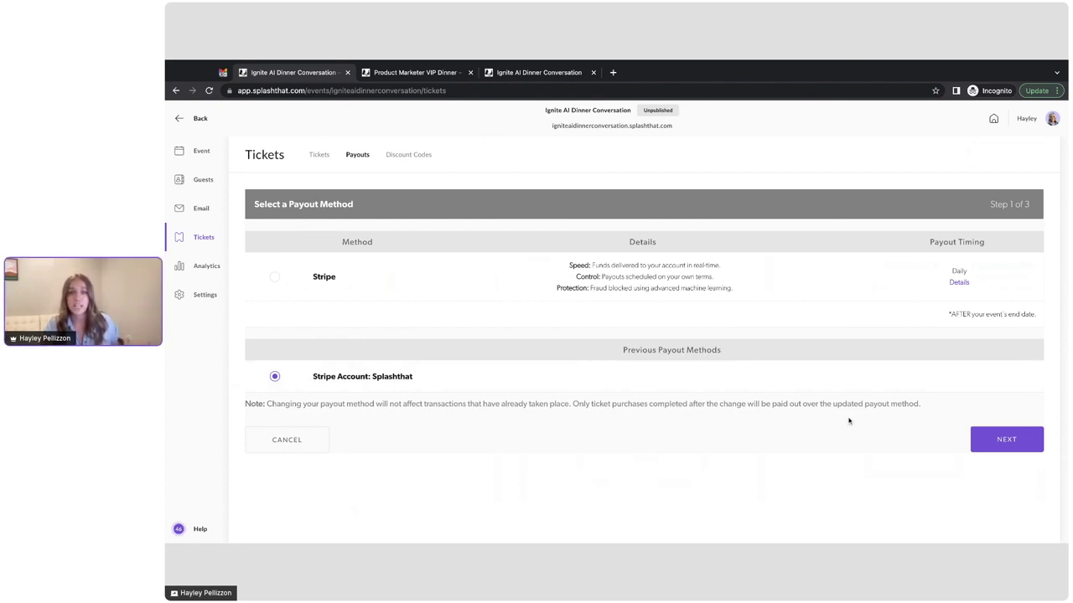
left_click(995, 438)
scroll(1002, 460, "down", 3)
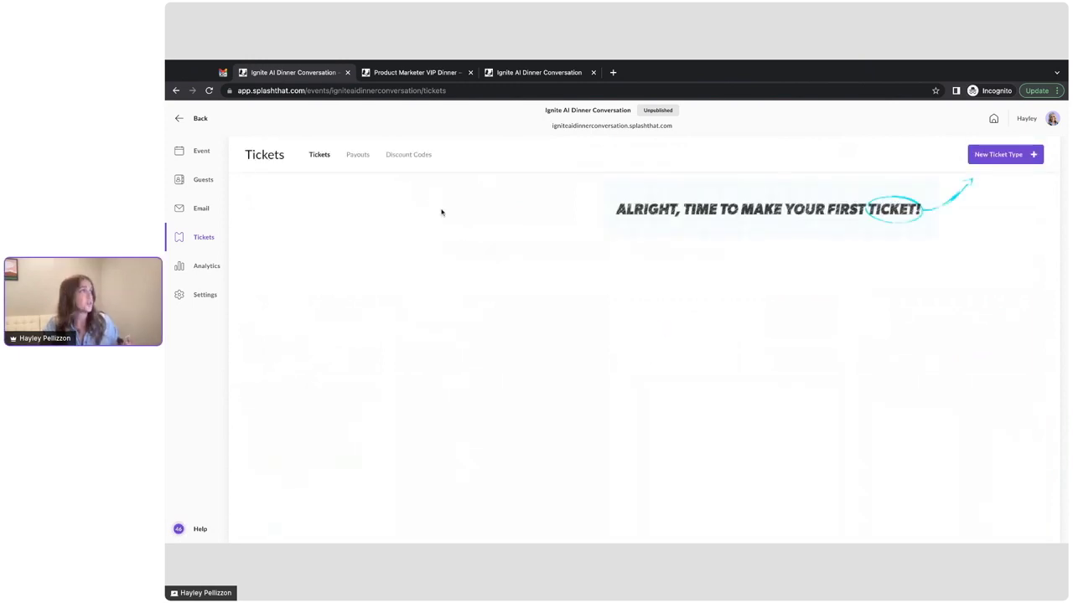
left_click(365, 157)
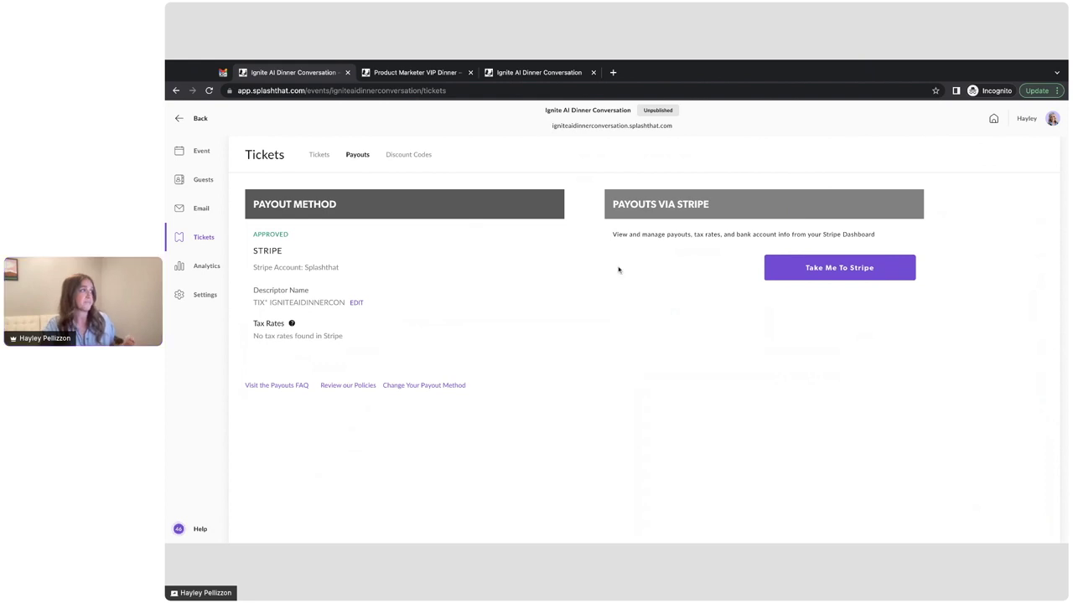
left_click(319, 157)
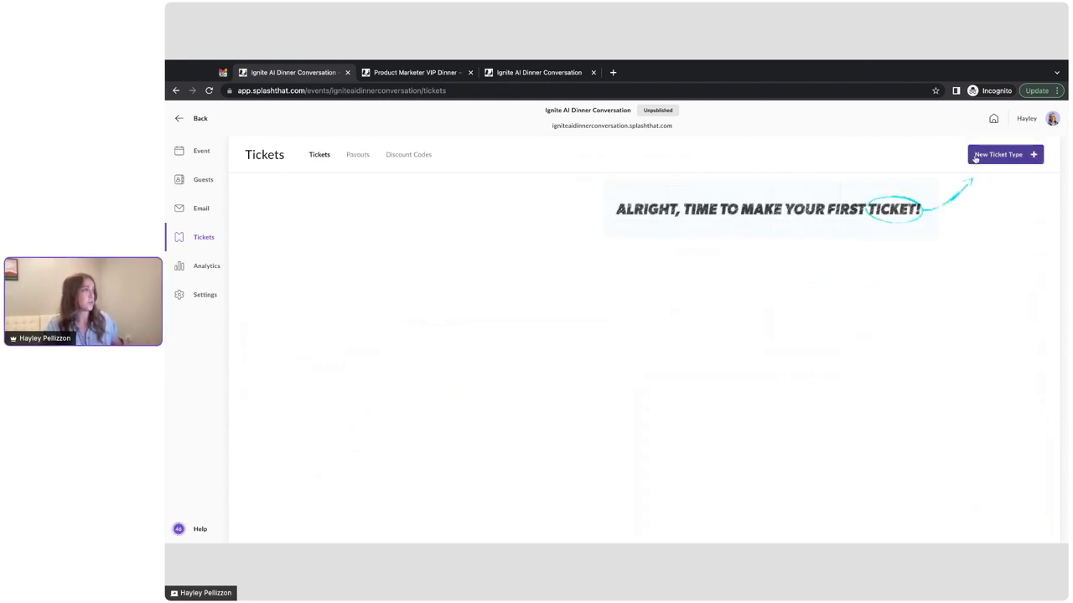
left_click(974, 158)
Step: Name the ticket 'Dinner Ticket' with quantity 25 and price €50.00
type("Dinner Ticket")
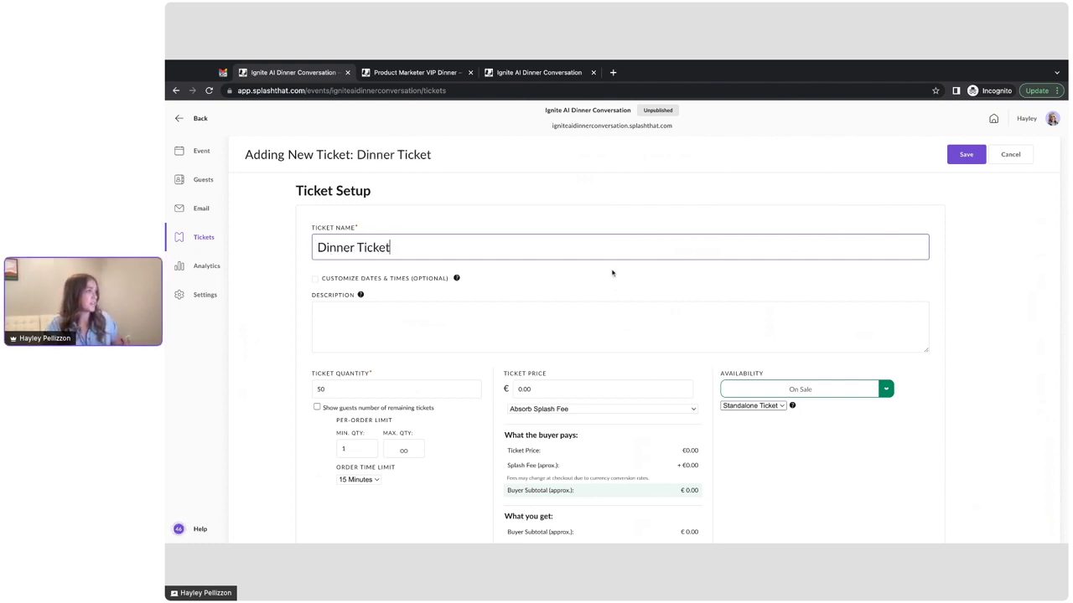
scroll(613, 271, "down", 3)
left_click(344, 286)
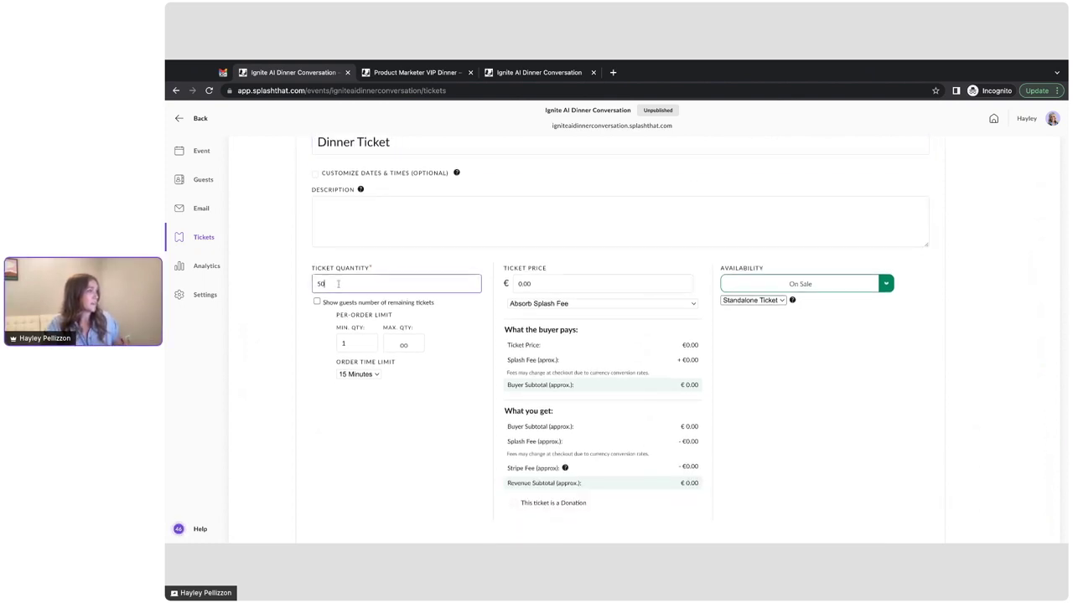
left_click_drag(335, 285, 287, 285)
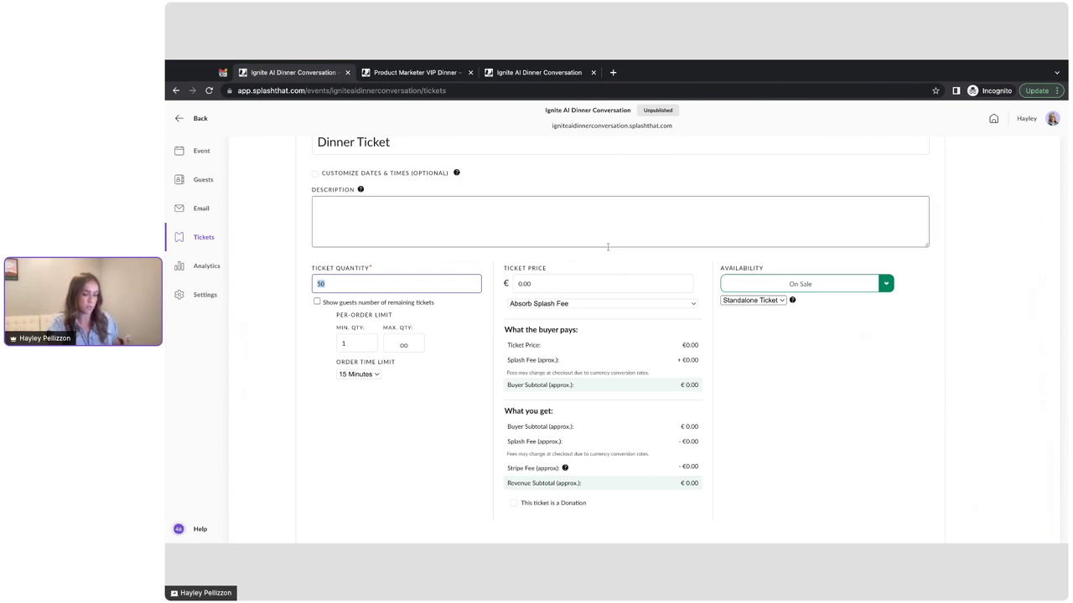
type("25")
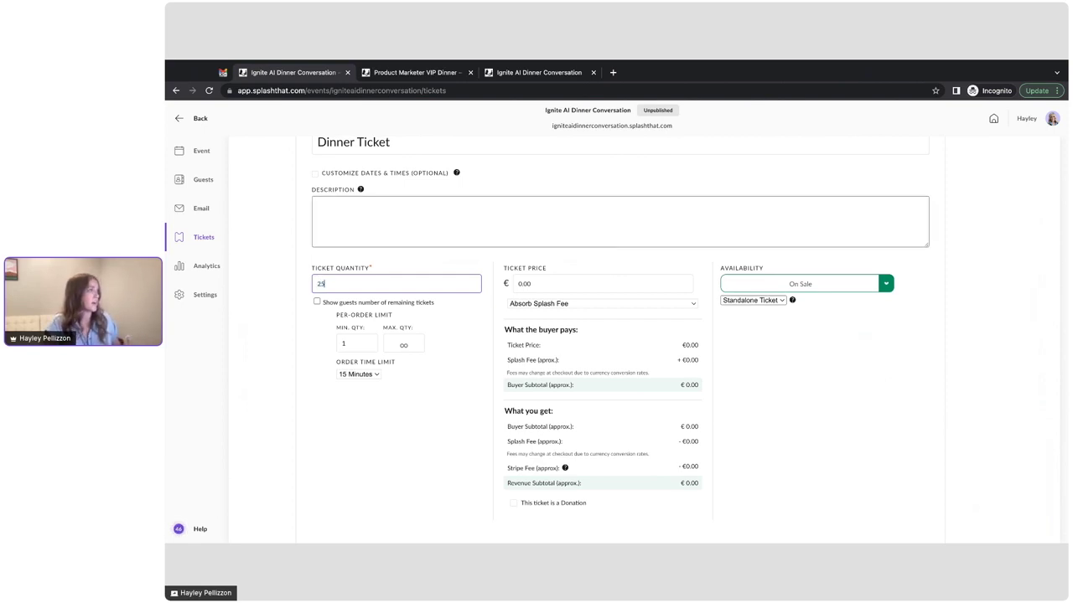
left_click(564, 286)
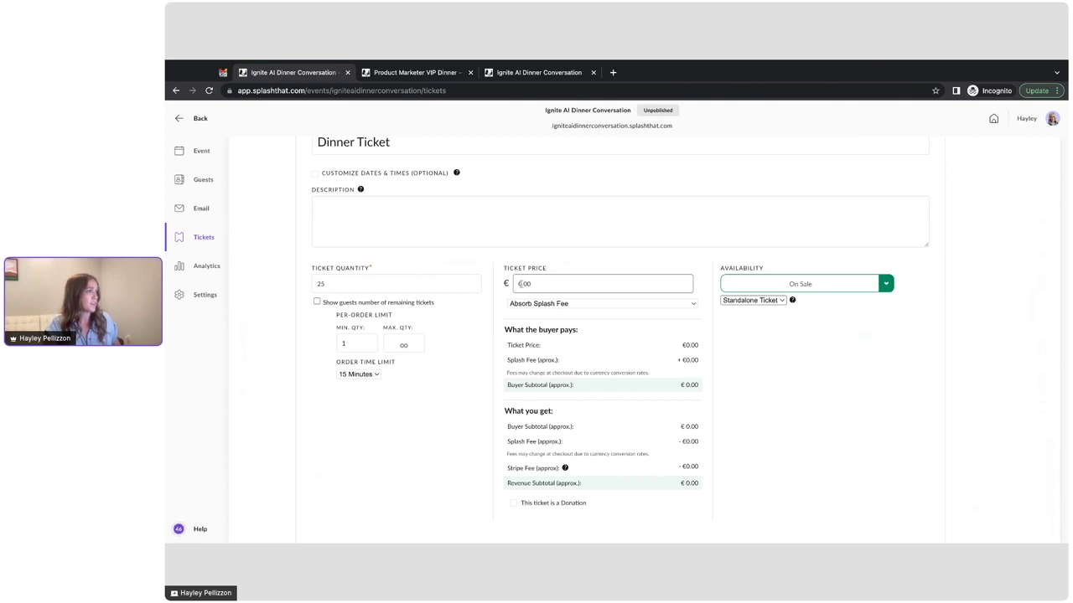
type("50")
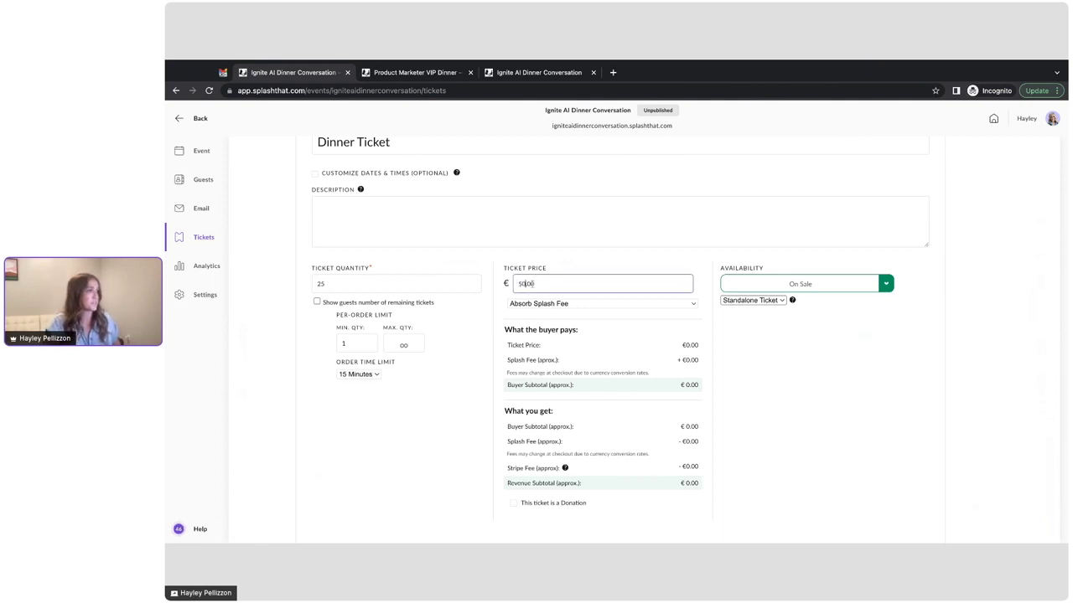
left_click(748, 376)
Step: Confirm the Dinner Ticket's availability stays On Sale
scroll(734, 357, "down", 1)
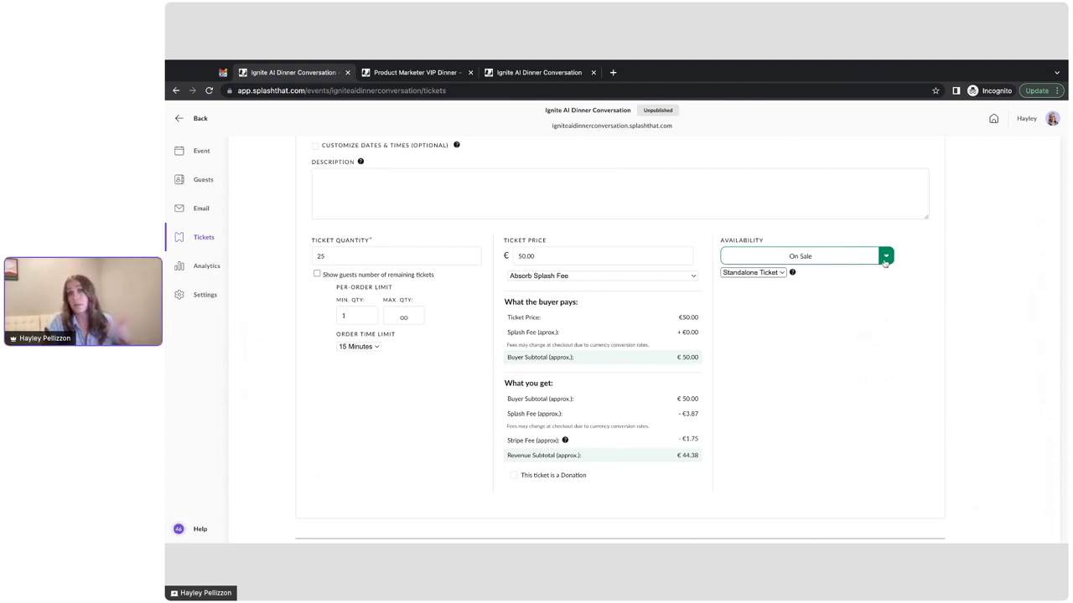
left_click(884, 258)
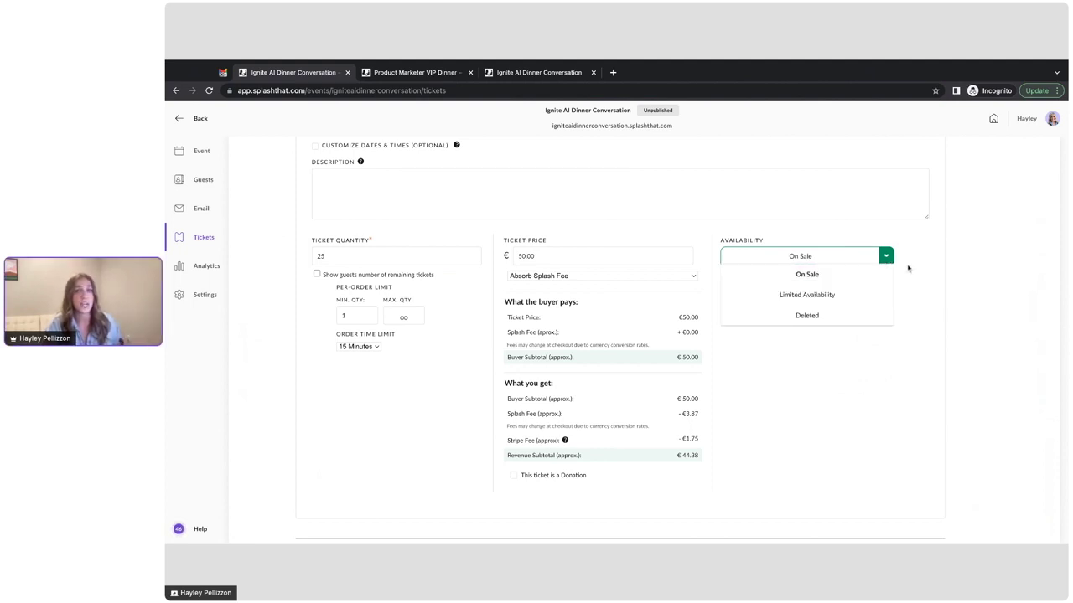
left_click(919, 272)
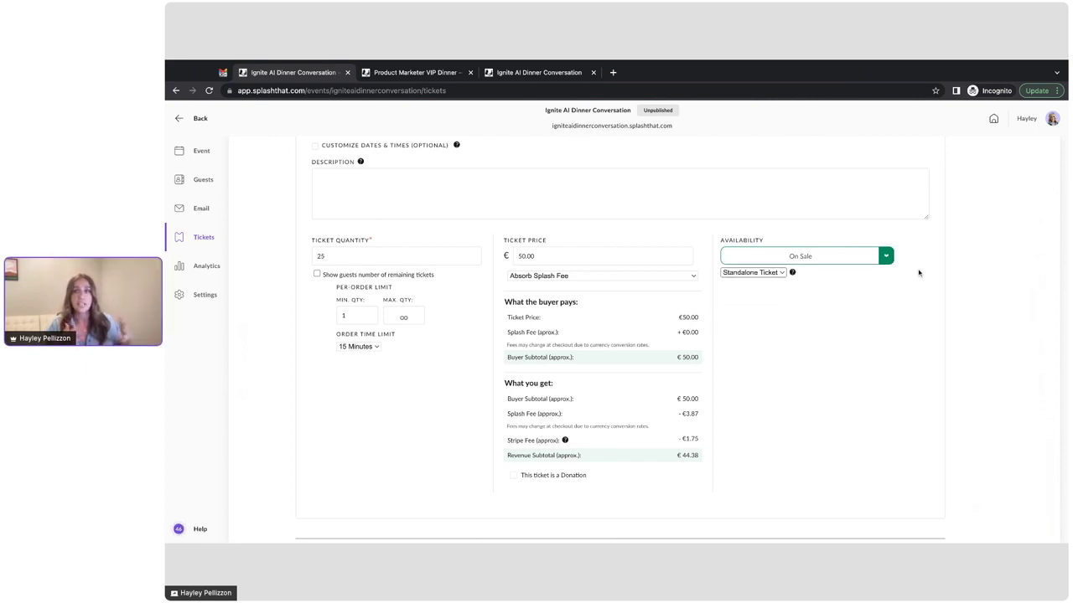
left_click(889, 258)
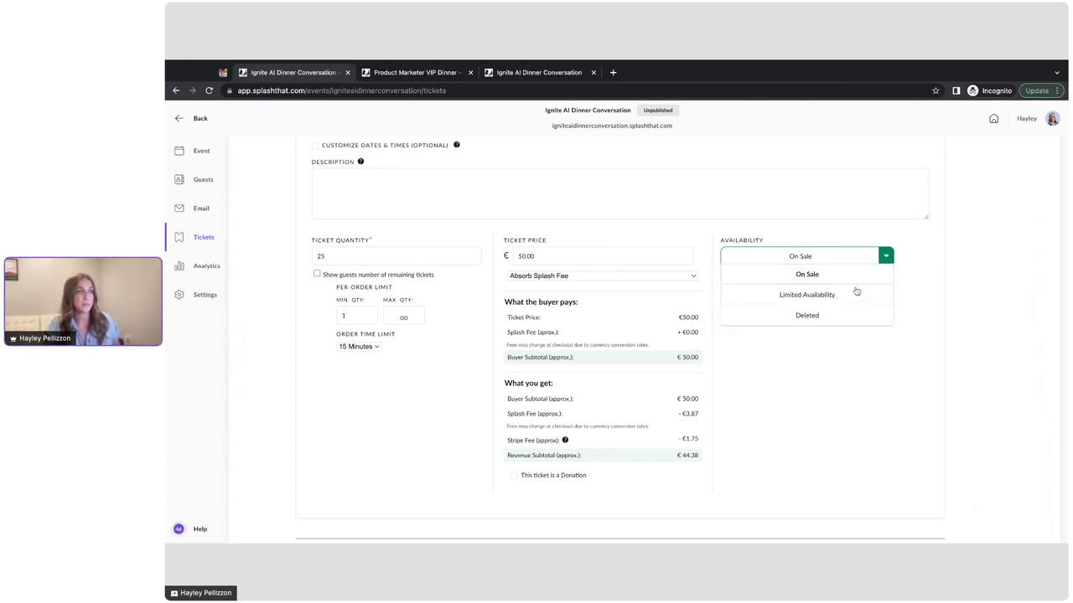
left_click(924, 298)
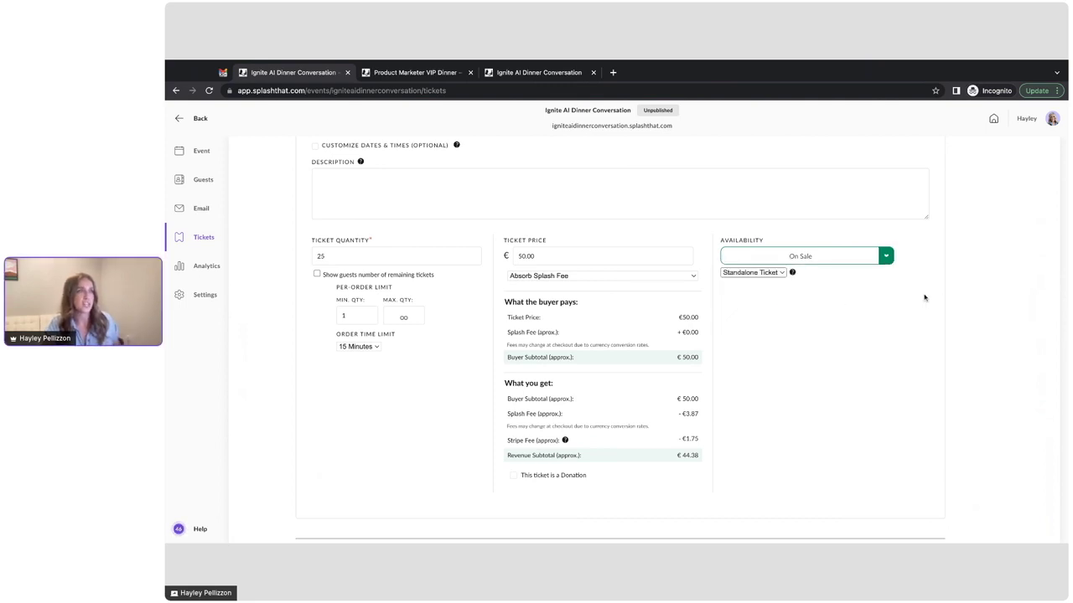
scroll(857, 321, "down", 5)
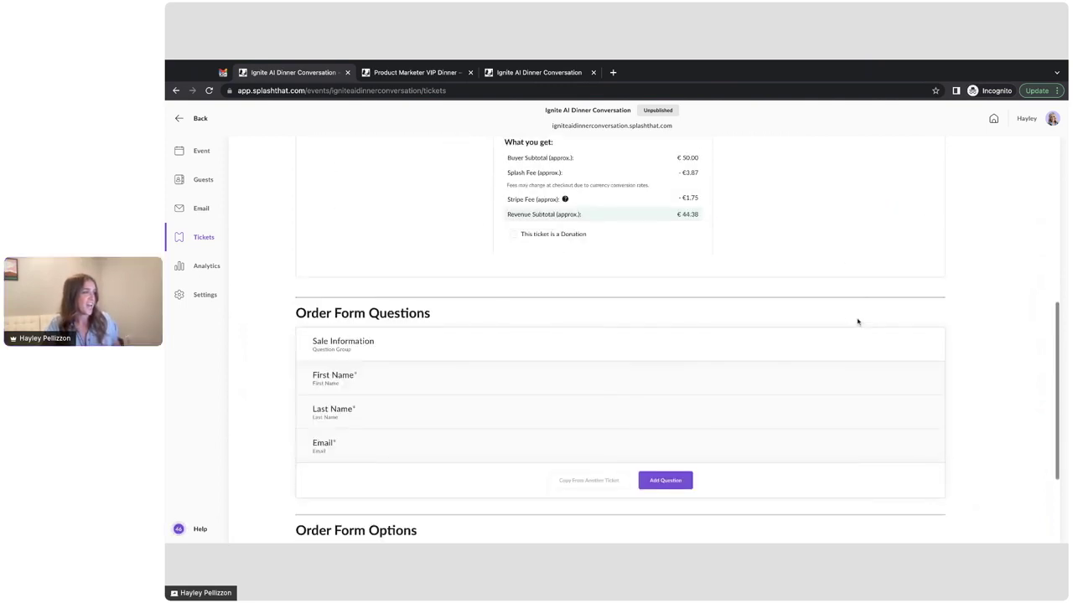
Step: Add a required Company Name question to the Dinner Ticket order form
scroll(858, 321, "down", 2)
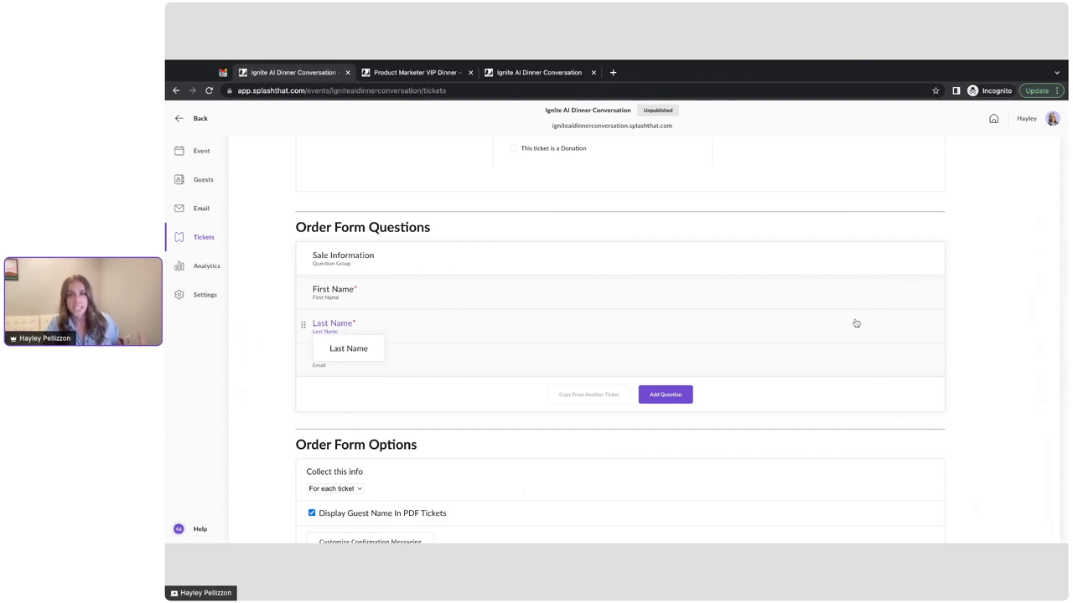
scroll(778, 367, "down", 1)
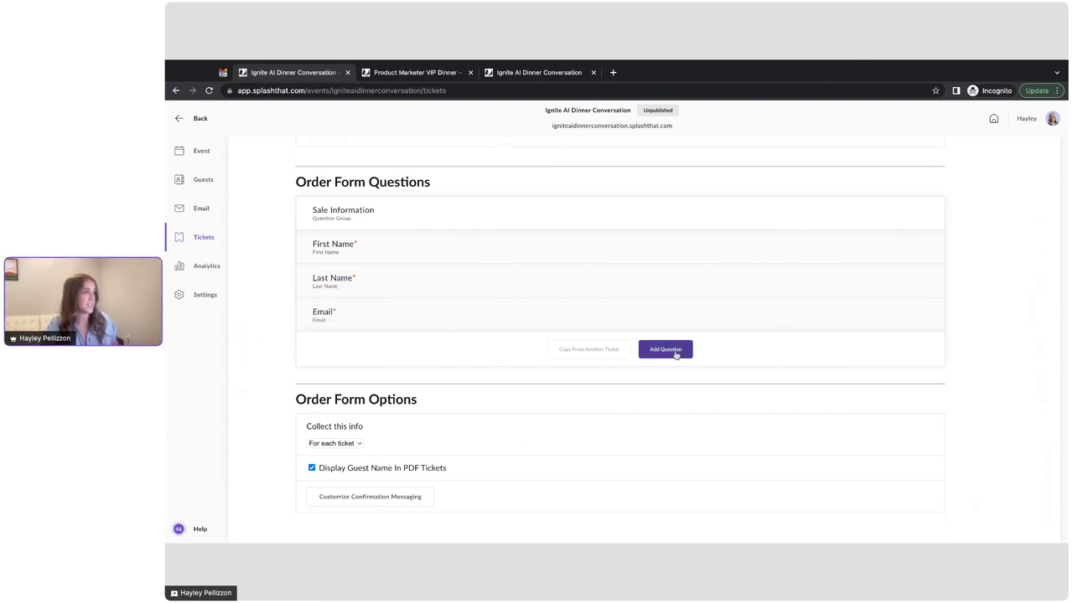
left_click(670, 350)
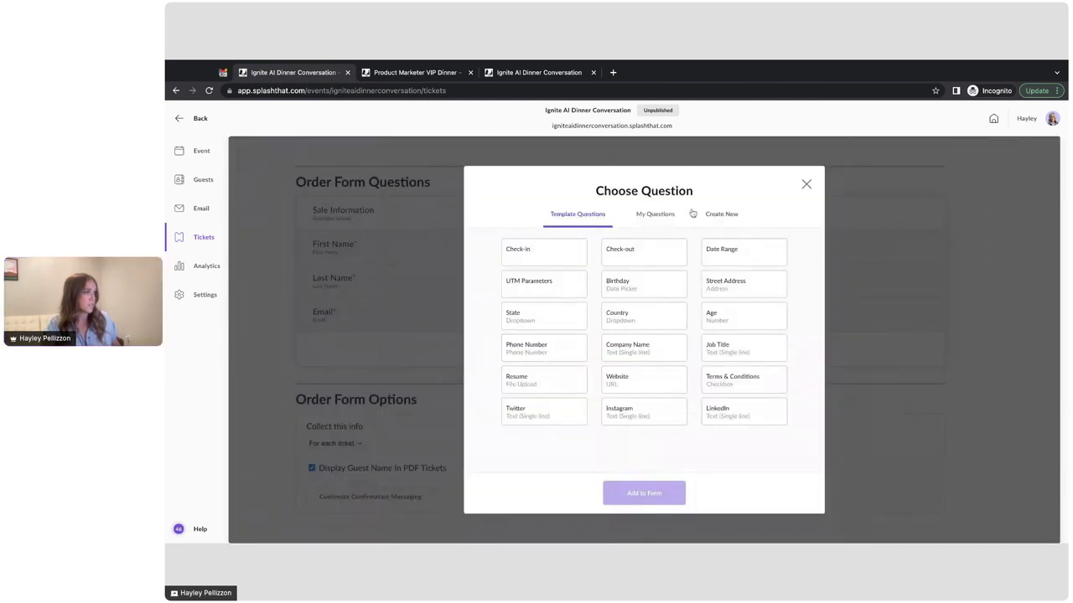
left_click(658, 345)
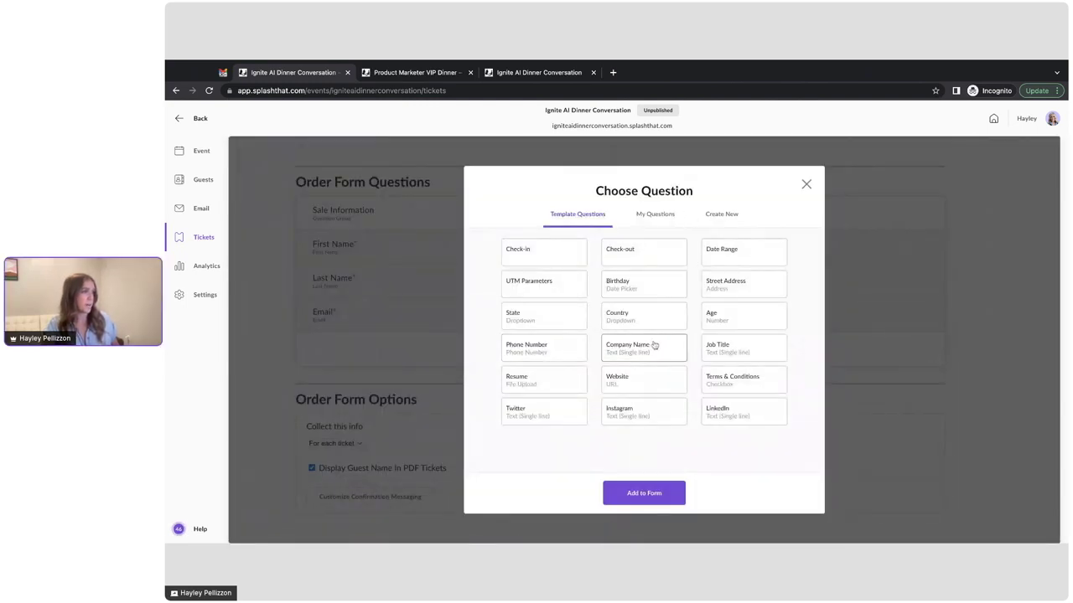
left_click(643, 493)
left_click(341, 244)
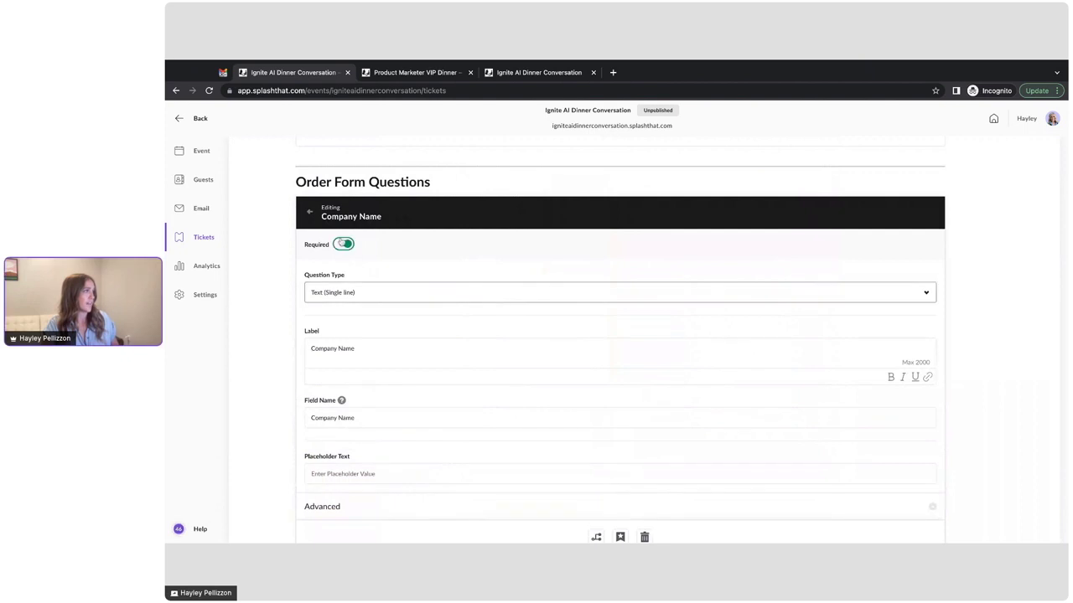
left_click(309, 212)
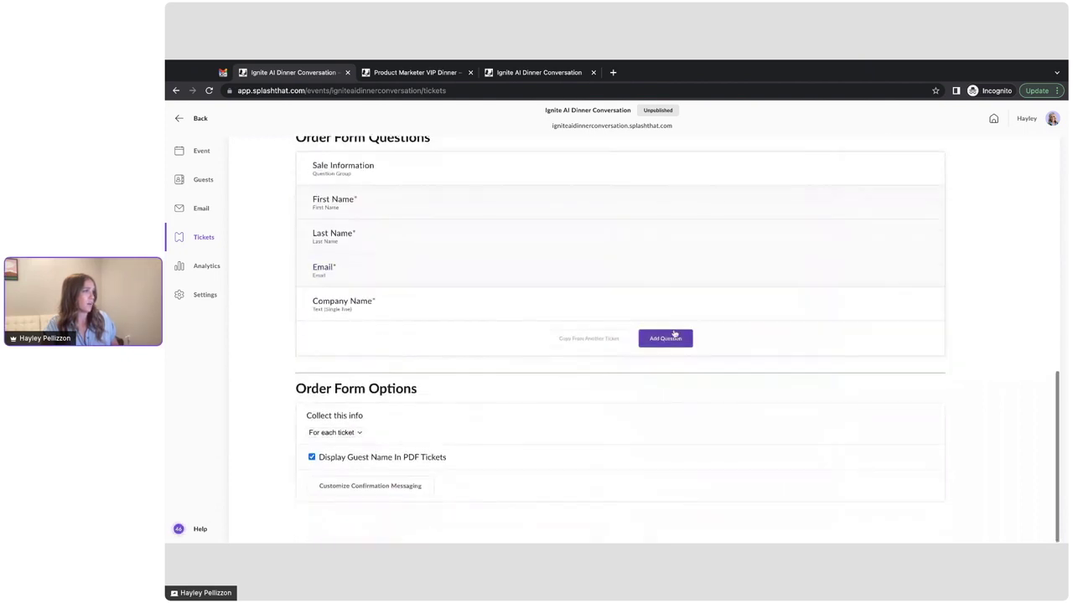
Step: Add a required Job Title question and save the Dinner Ticket
left_click(670, 337)
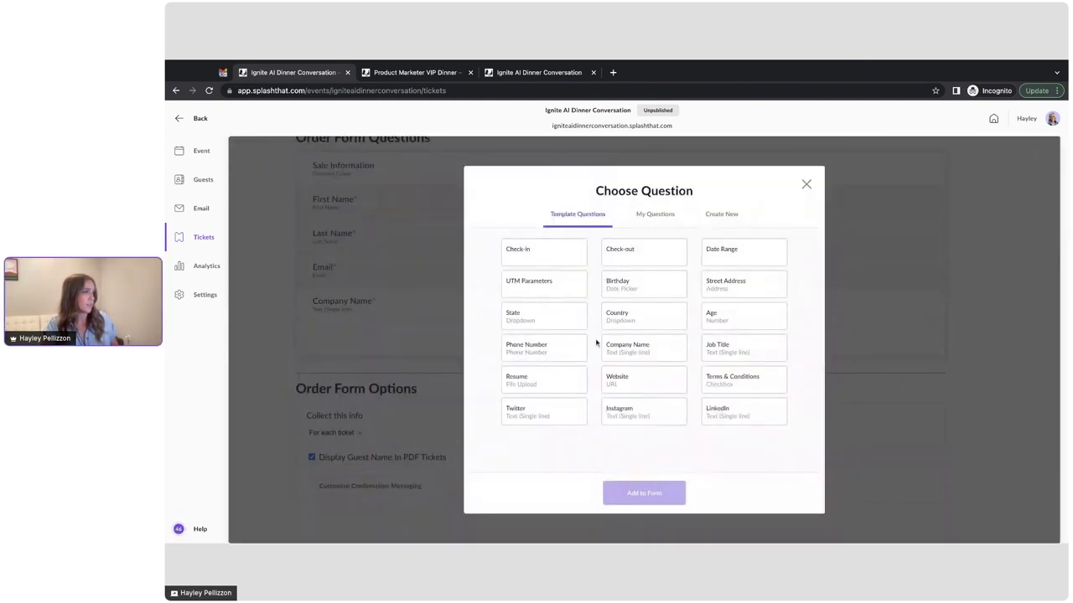
left_click(716, 348)
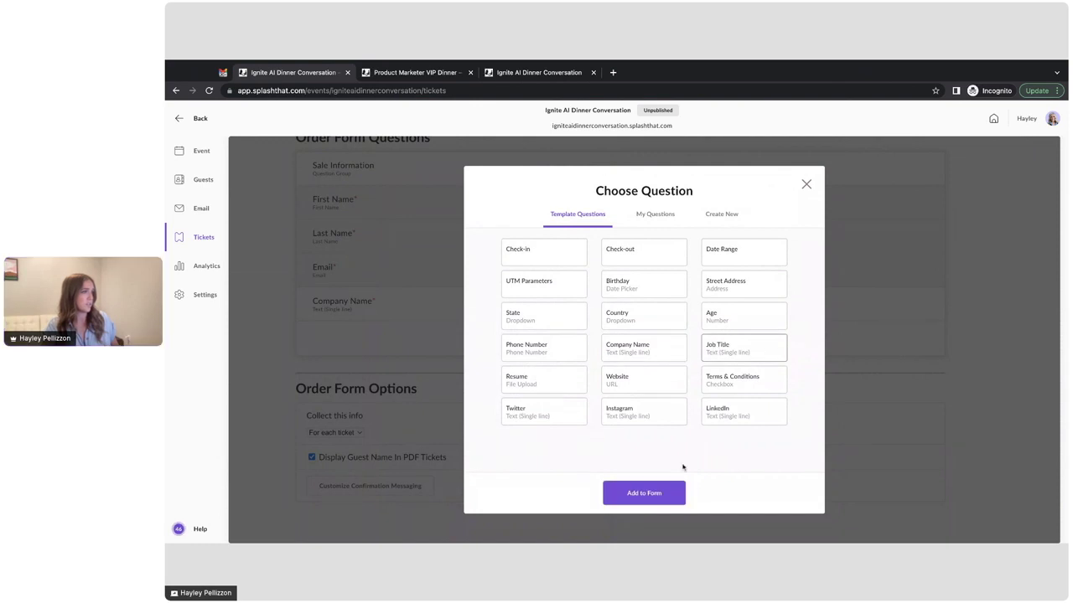
left_click(622, 493)
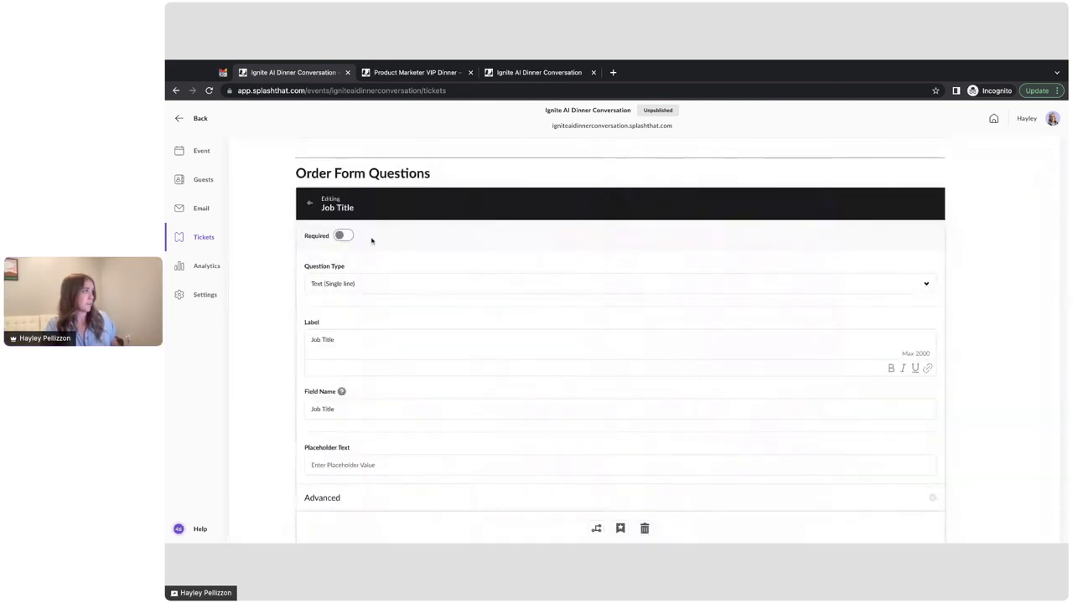
left_click(345, 236)
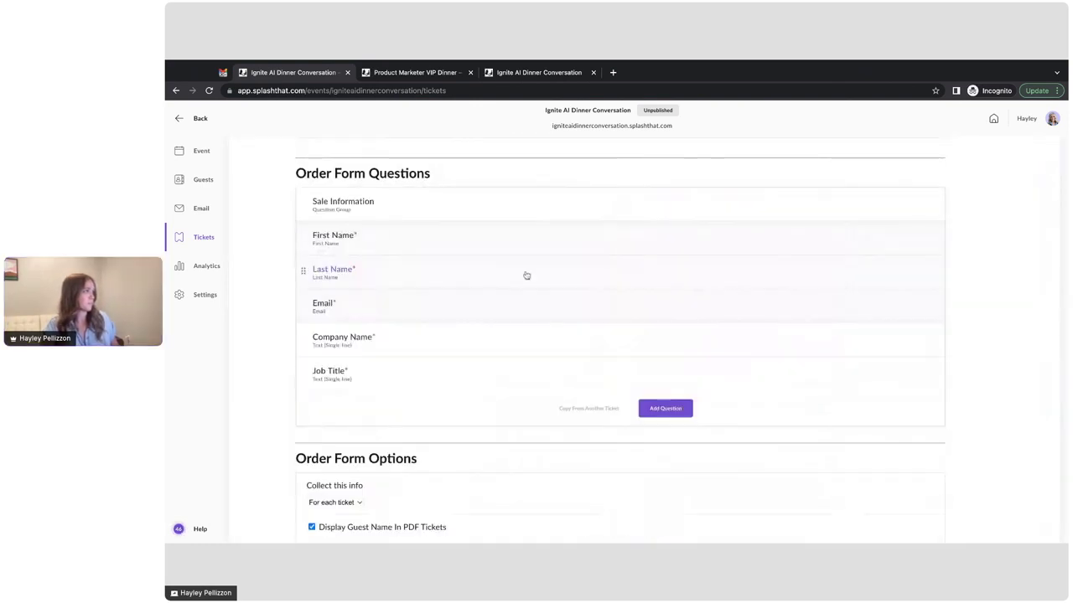
scroll(526, 275, "up", 10)
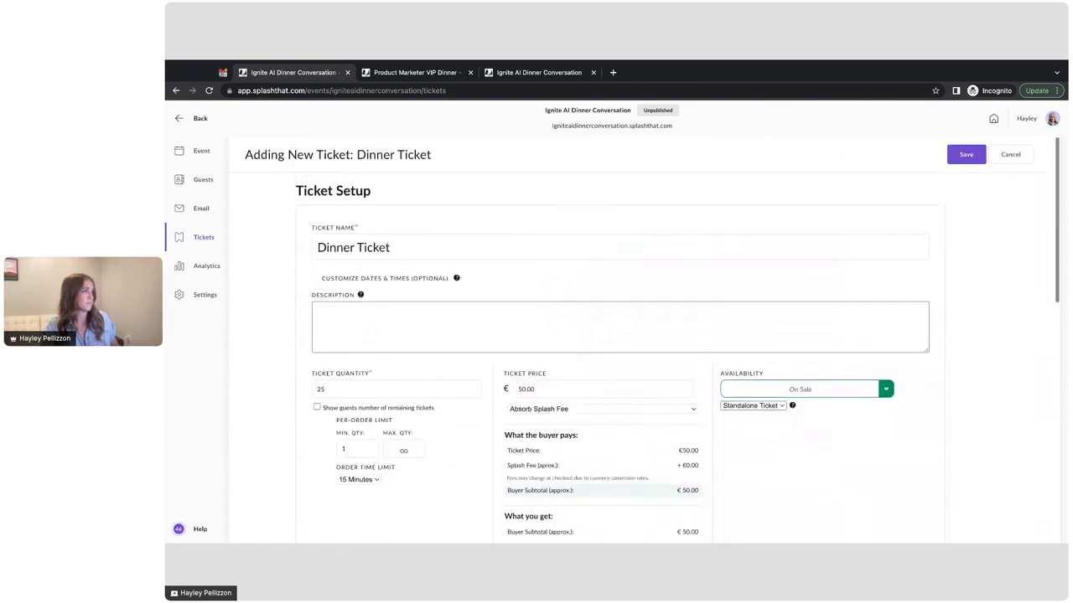
left_click(961, 157)
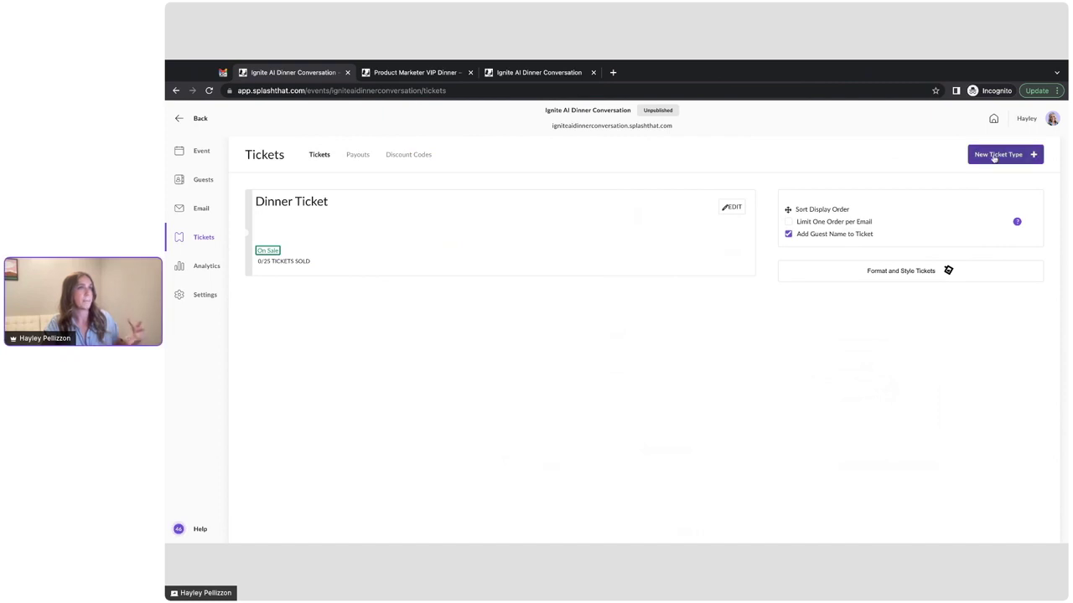
Step: Create a new ticket type named 'Welcome Drinks'
left_click(979, 157)
type("WElcome")
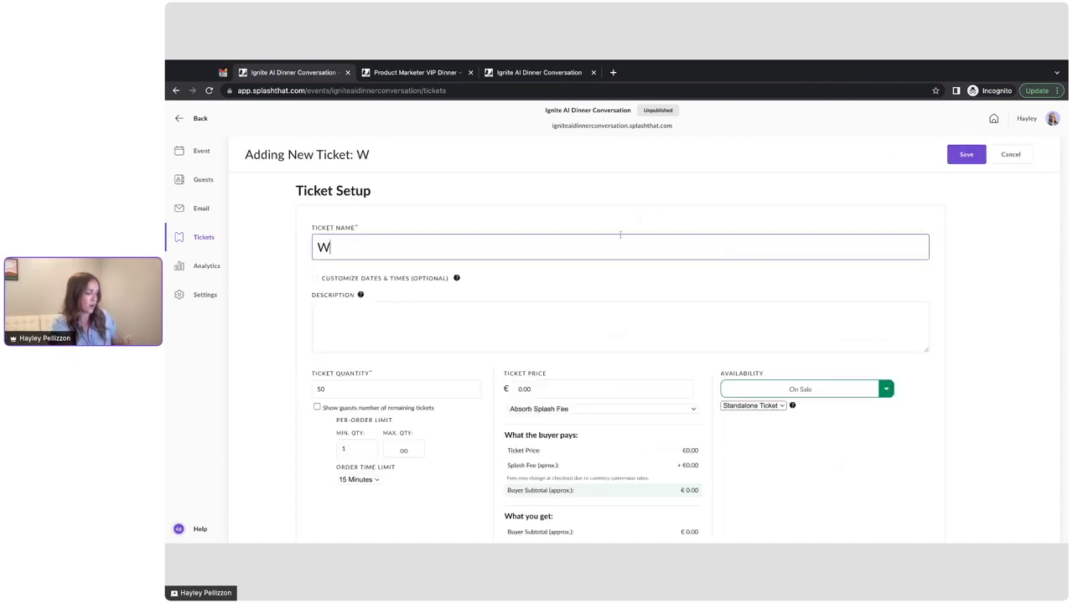
key("BackSpace")
key("BackSpace")
key("BackSpace")
key("BackSpace")
key("BackSpace")
key("BackSpace")
type("e")
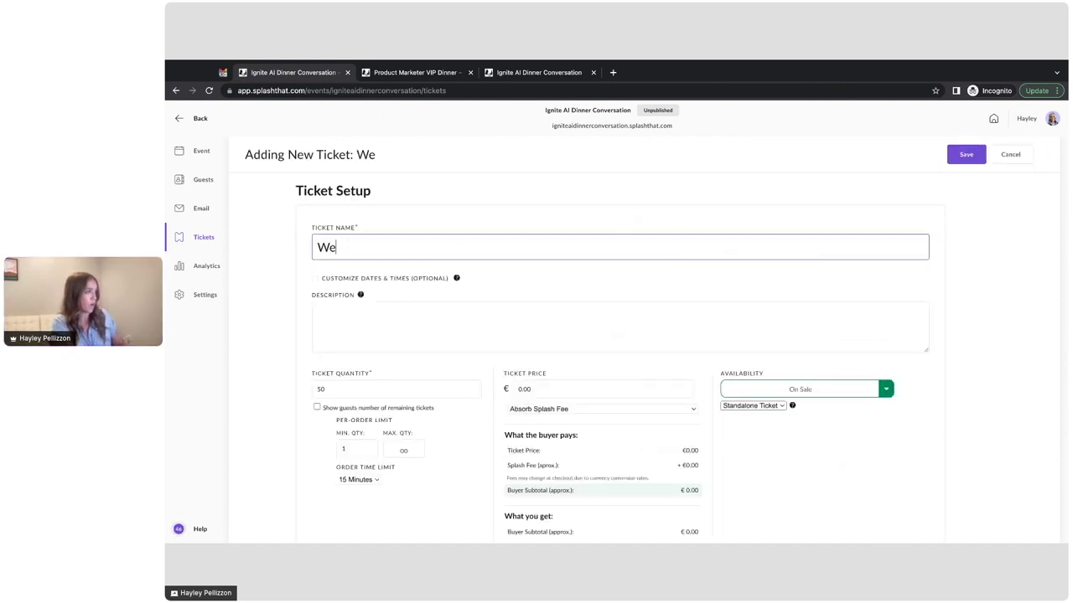
type("rlcome Drinks")
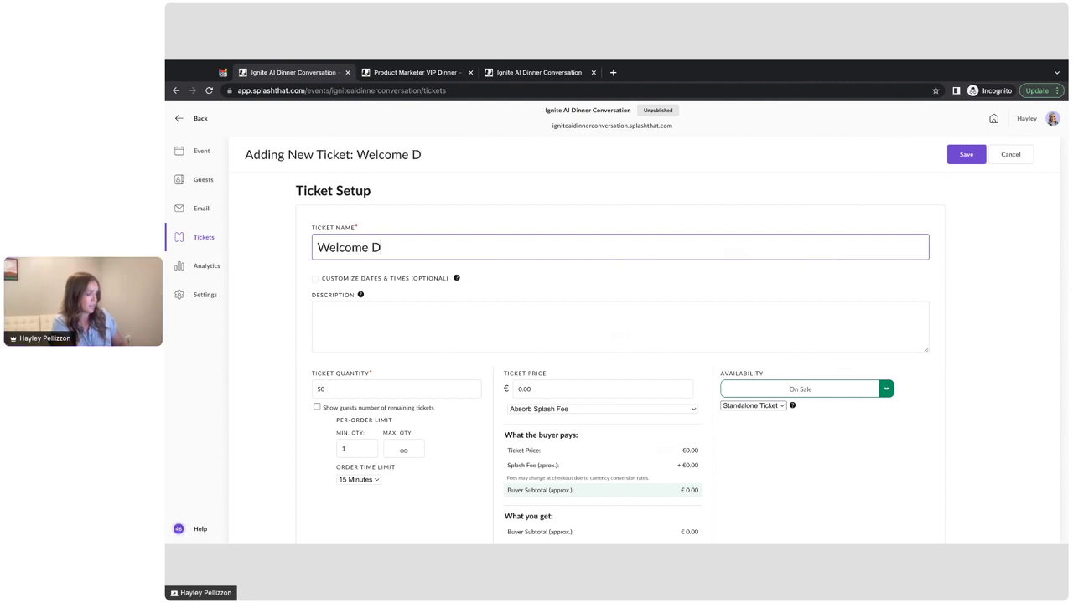
Step: Give Welcome Drinks a quantity of 25 and a price of €10.00
scroll(619, 243, "down", 3)
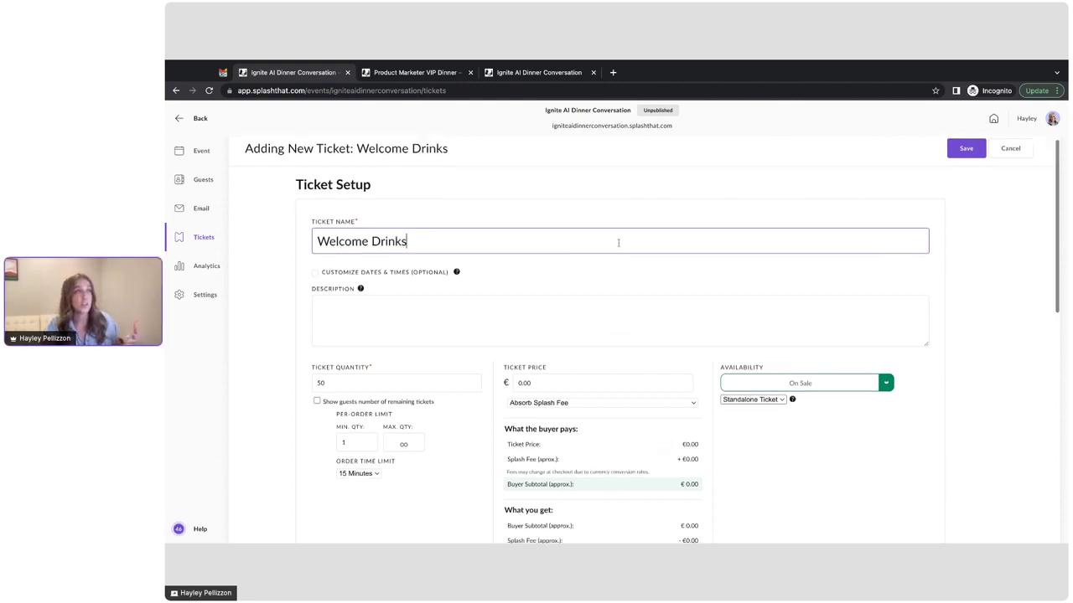
scroll(517, 282, "down", 1)
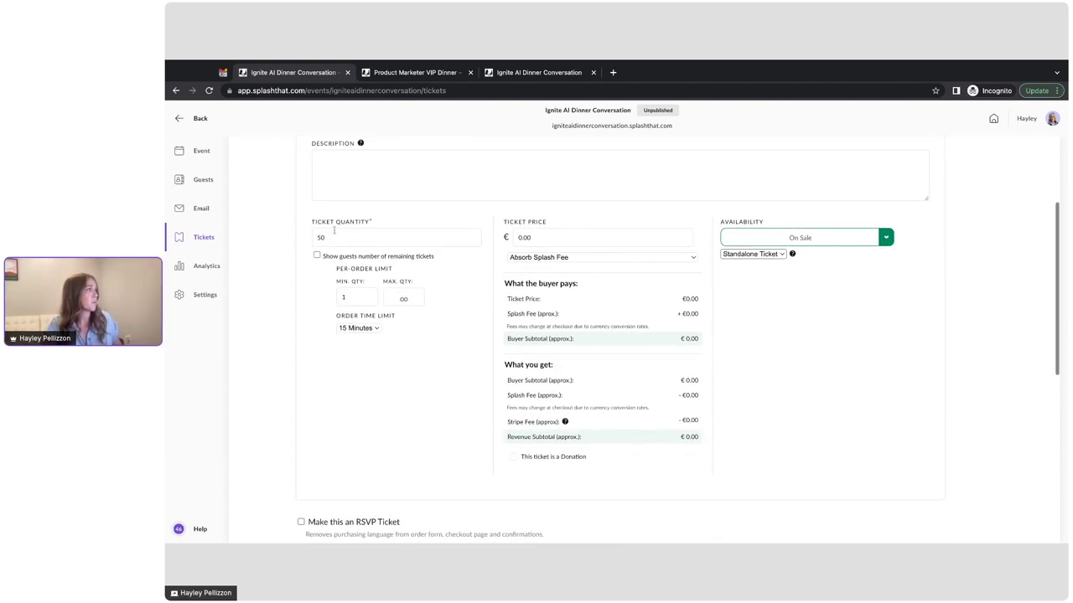
left_click(332, 236)
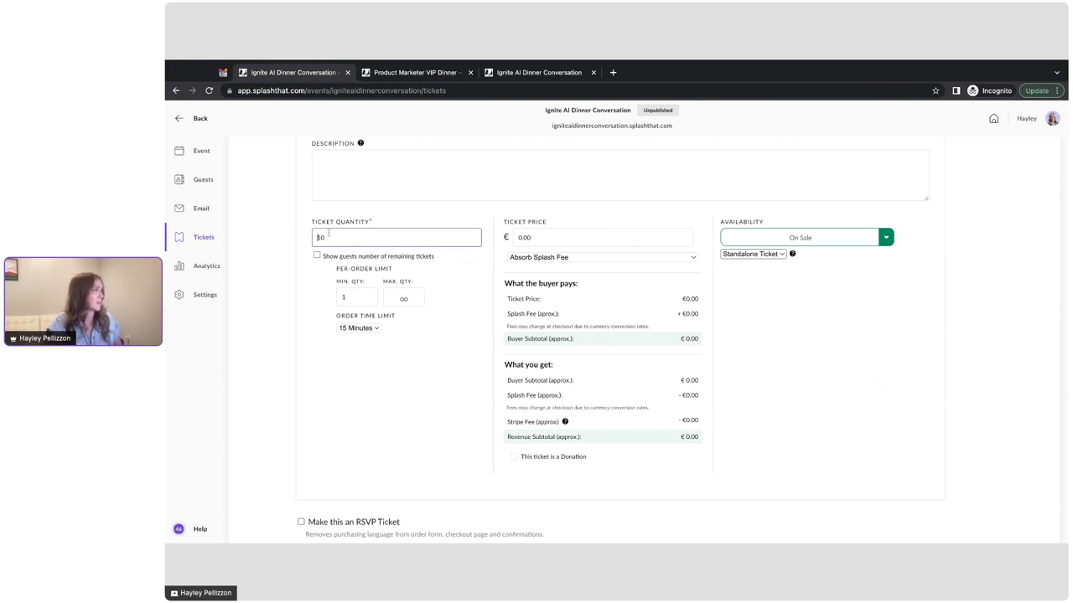
left_click_drag(328, 236, 310, 239)
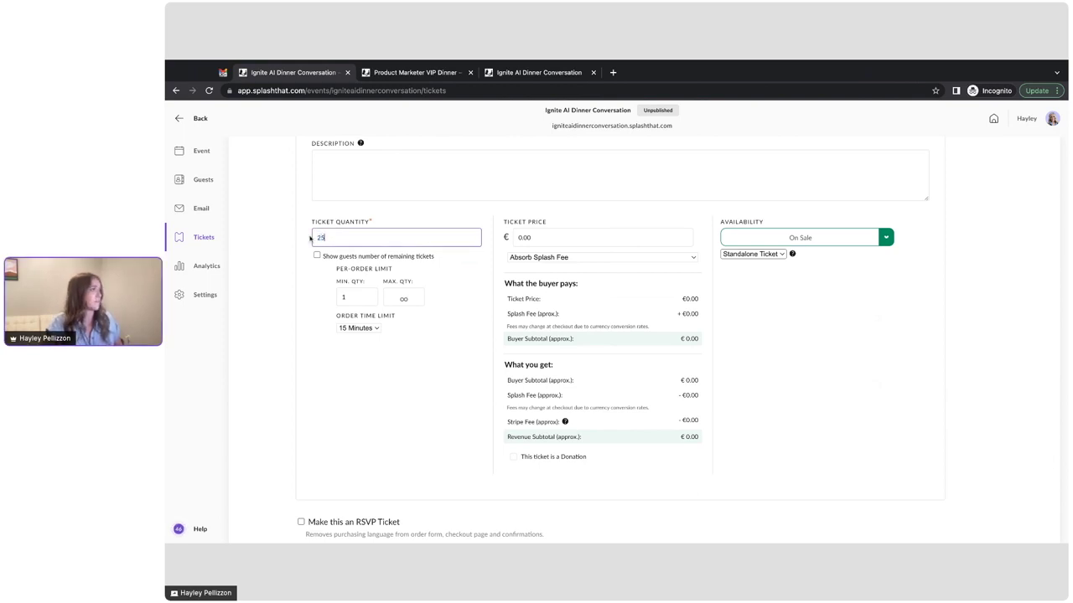
left_click(517, 235)
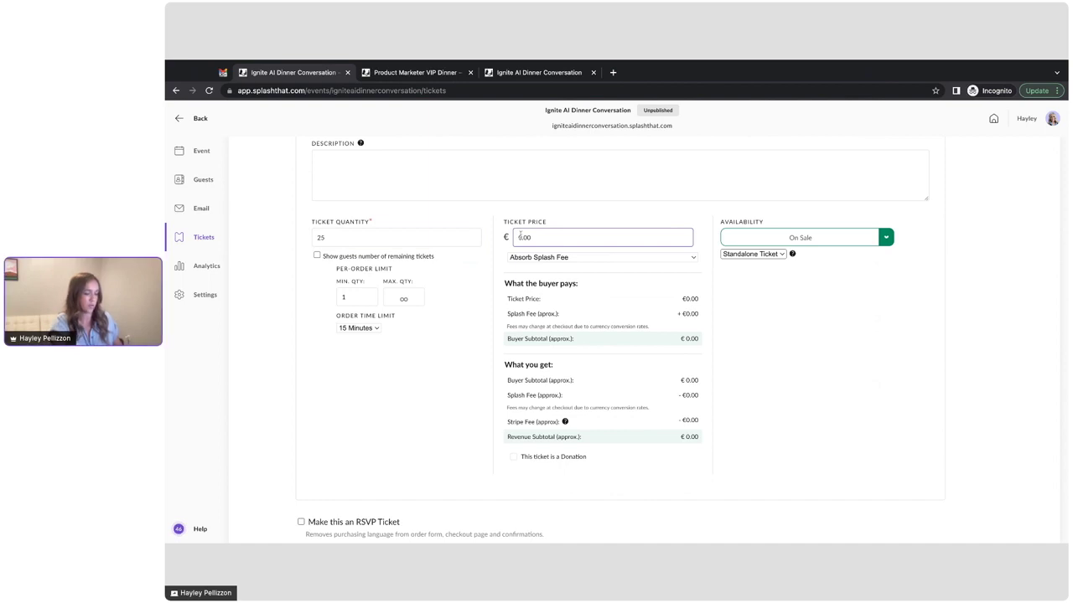
type("1")
left_click(784, 307)
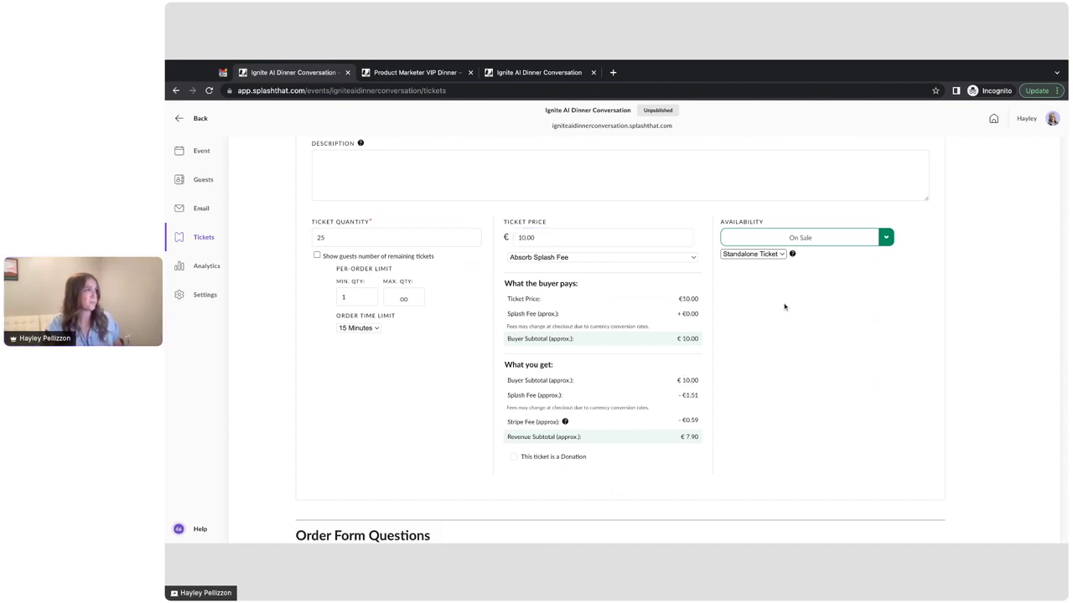
scroll(792, 304, "down", 5)
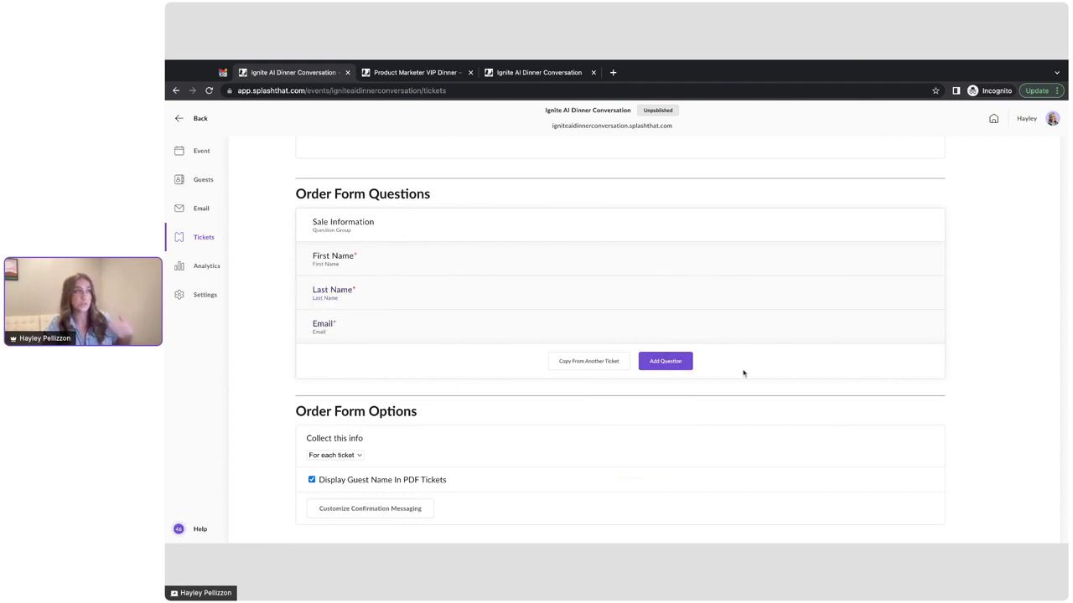
Step: Copy the Dinner Ticket's Company Name and Job Title questions into Welcome Drinks and save
left_click(587, 366)
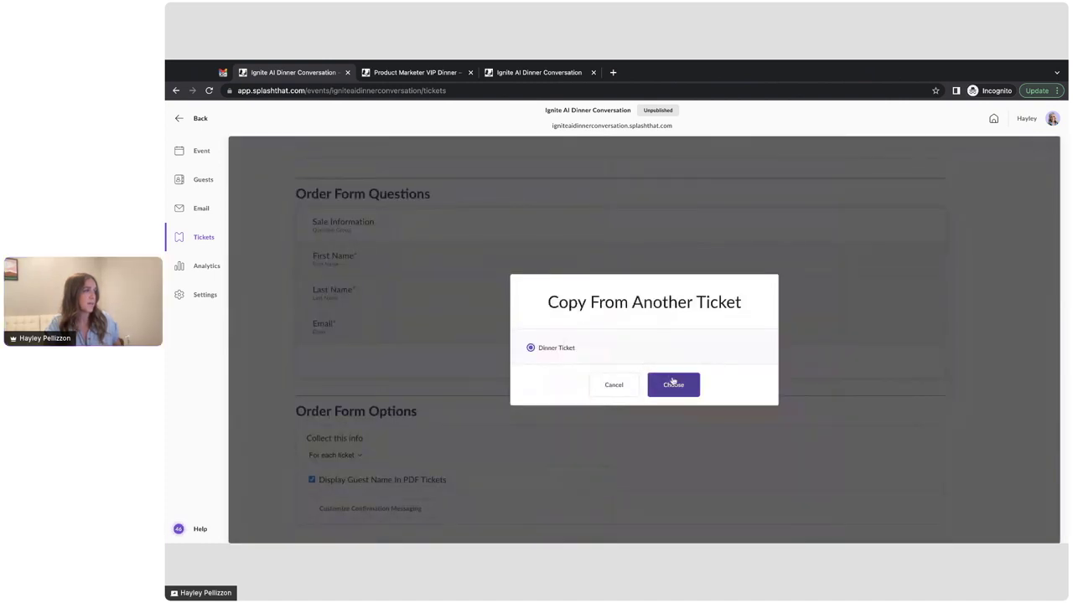
left_click(673, 389)
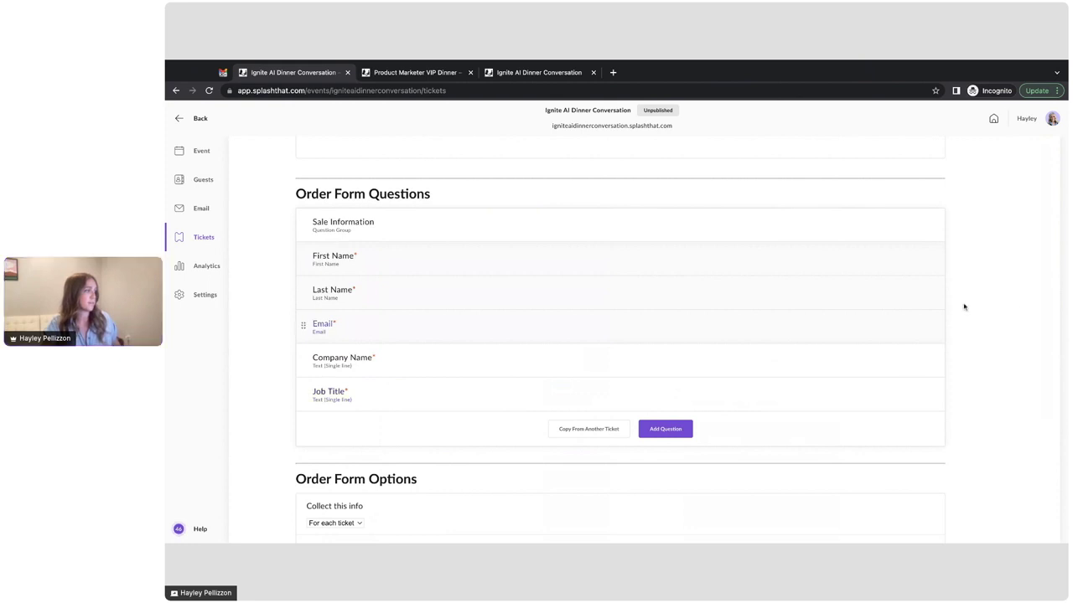
scroll(996, 306, "up", 10)
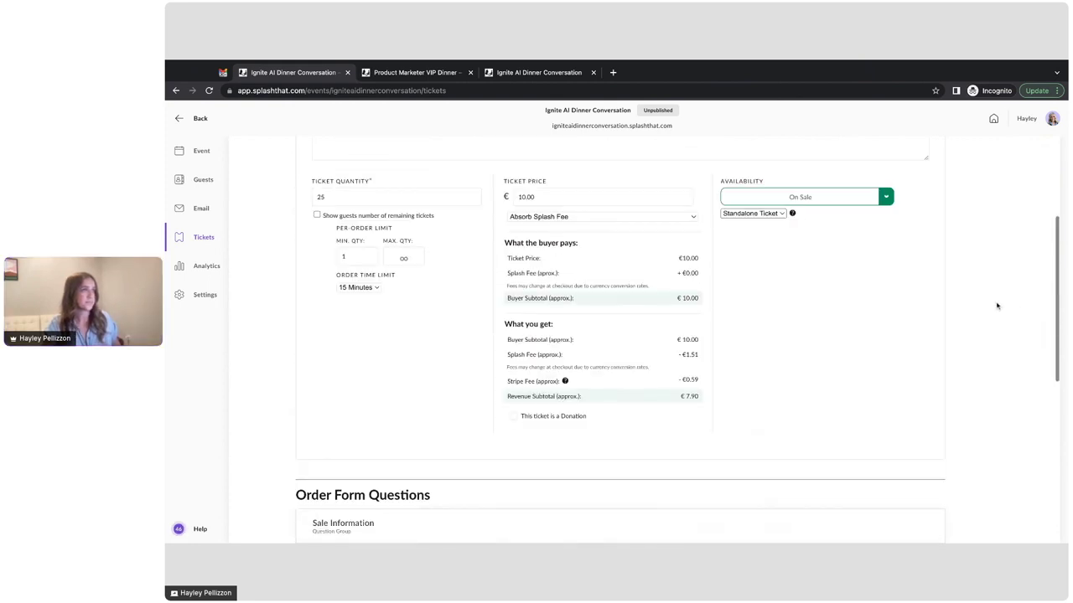
left_click(956, 155)
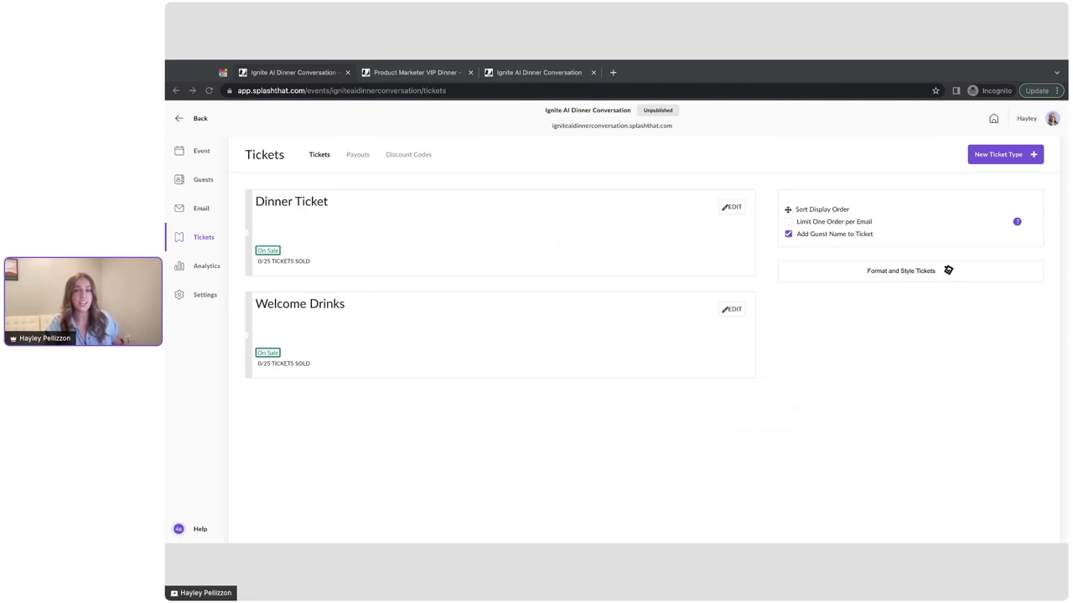
Step: Add and save discount code AI_100 as a 100% percentage discount
left_click(360, 171)
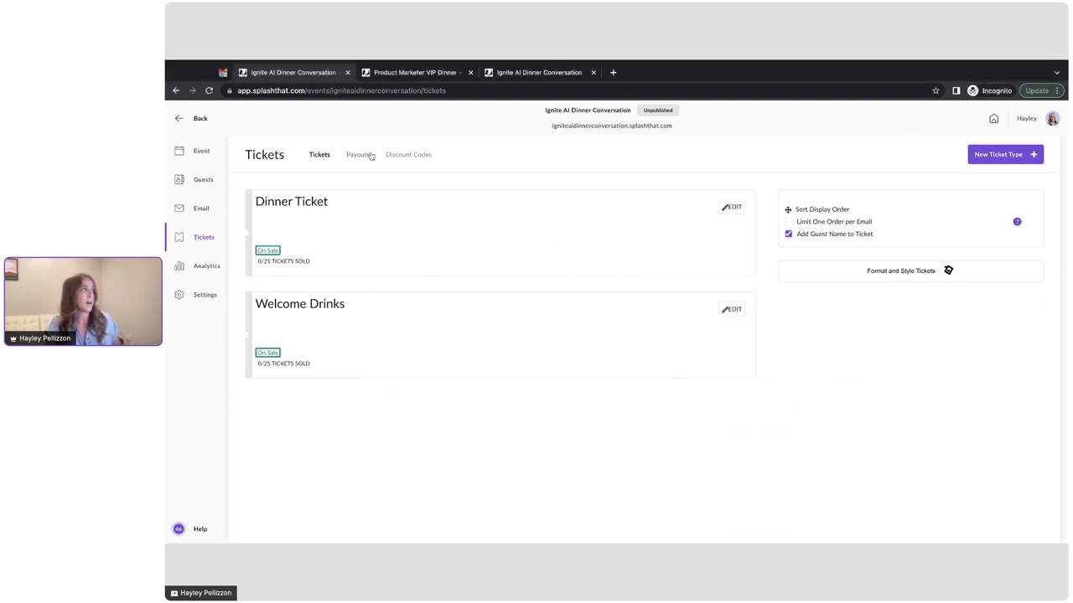
left_click(414, 155)
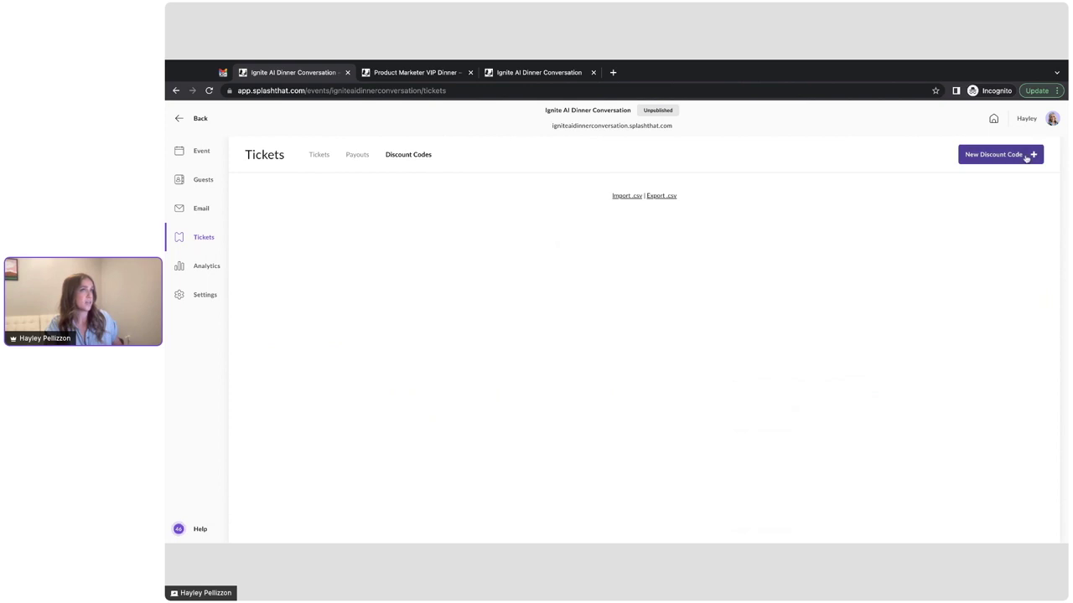
left_click(1026, 158)
left_click(427, 257)
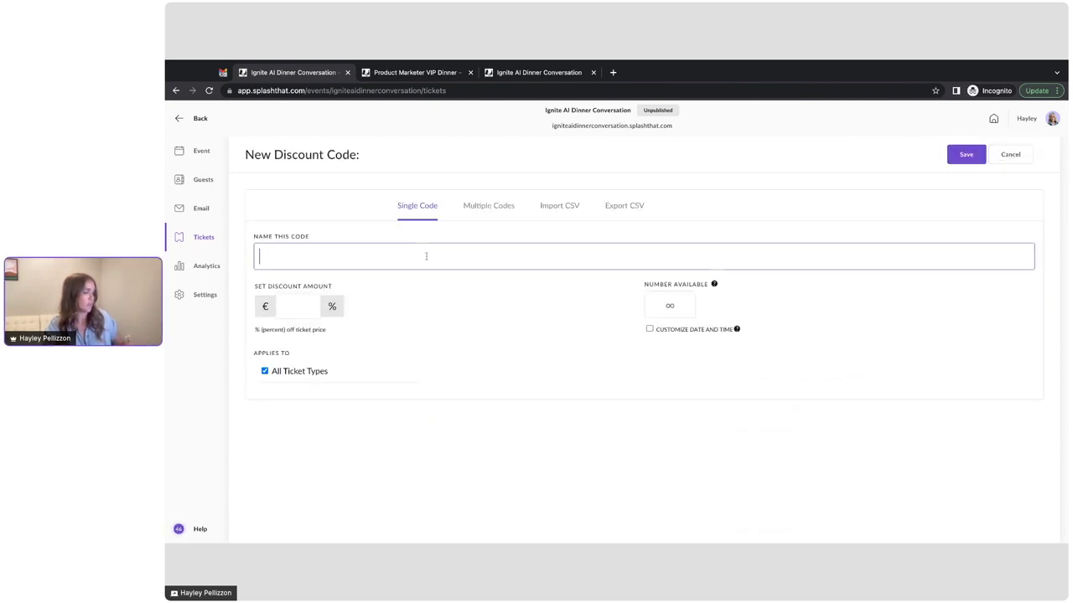
type("AI_100")
left_click(306, 304)
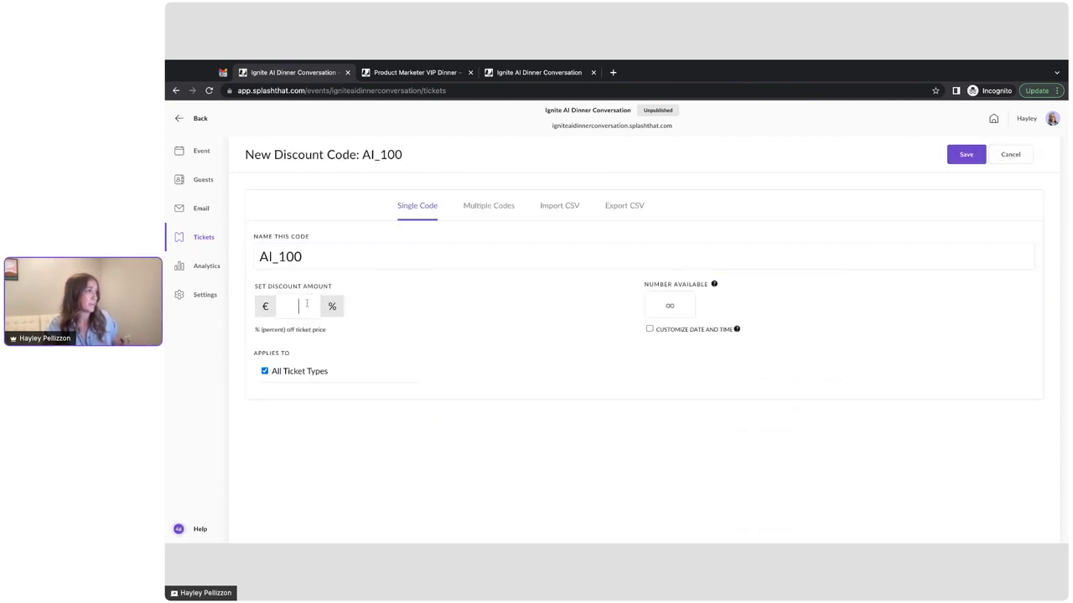
type("100")
left_click(333, 307)
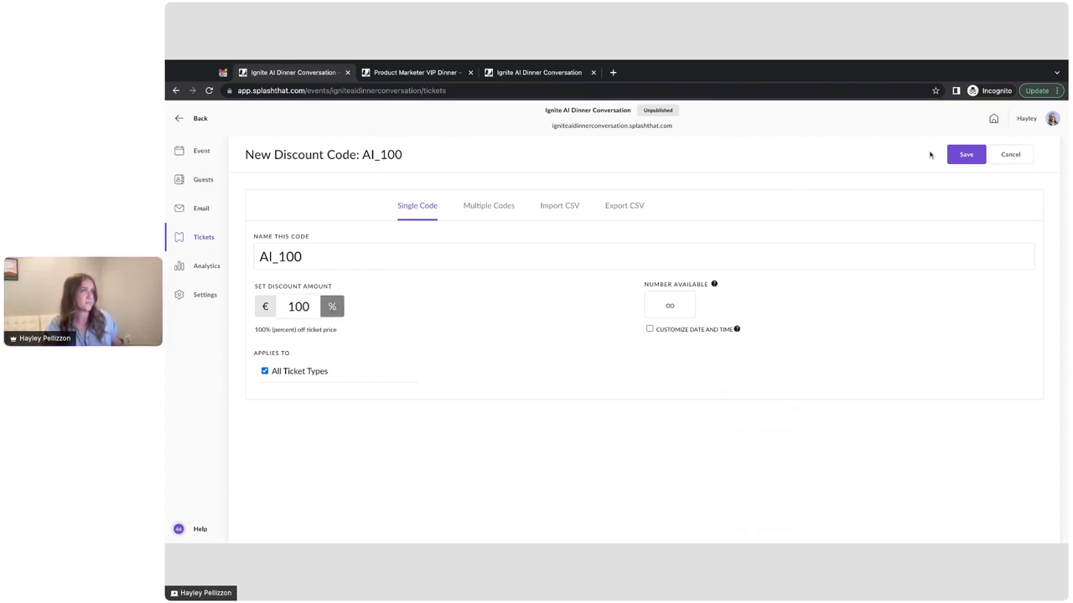
left_click(963, 155)
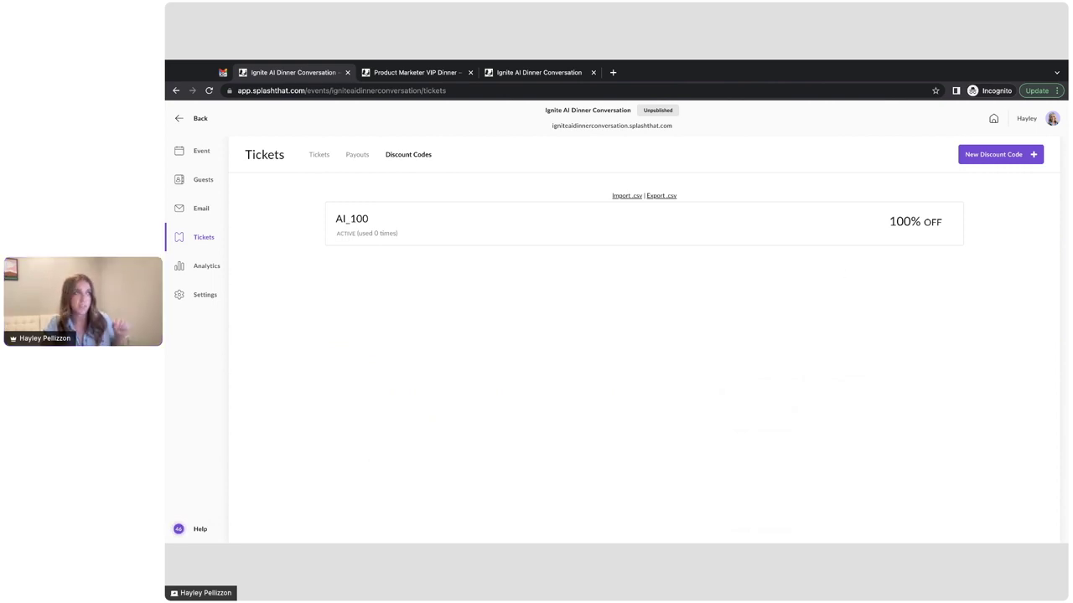
Step: Save a new Analytics tracking link named 'Investors', then return to the Tickets page
left_click(204, 272)
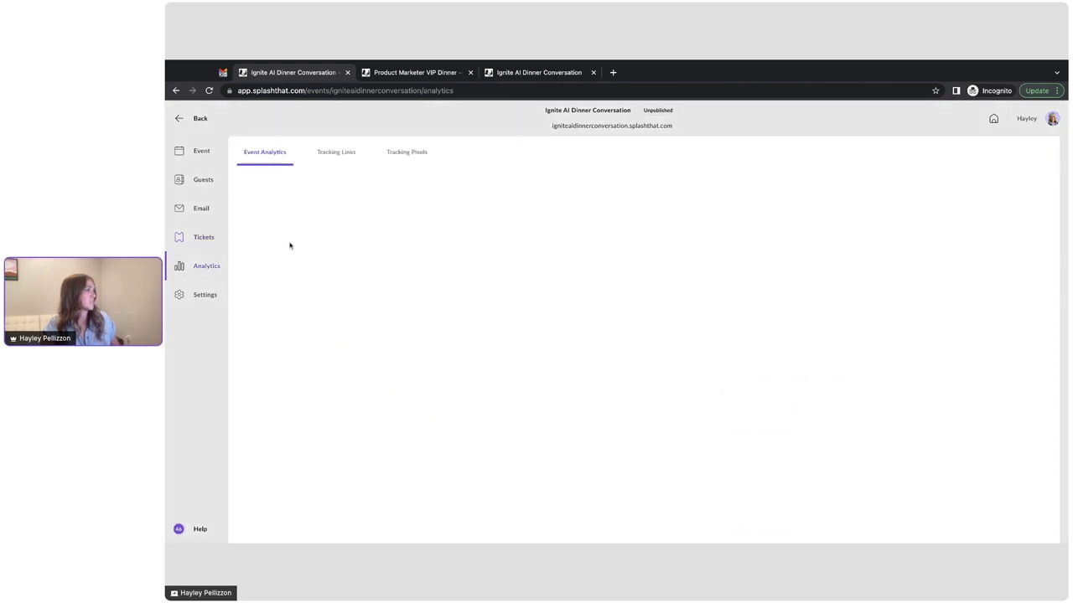
left_click(335, 153)
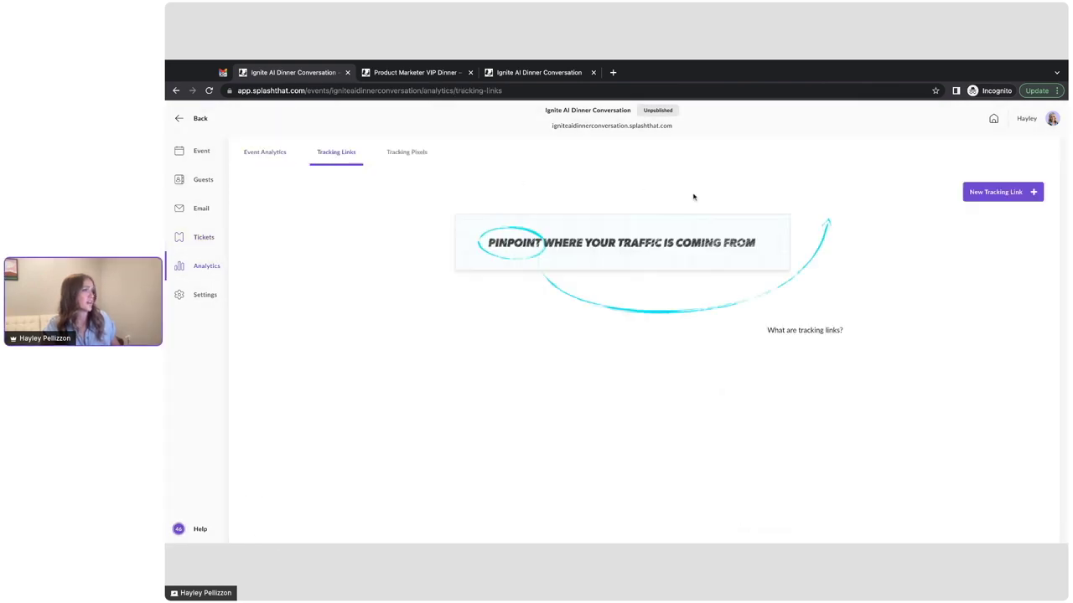
left_click(968, 193)
left_click(592, 243)
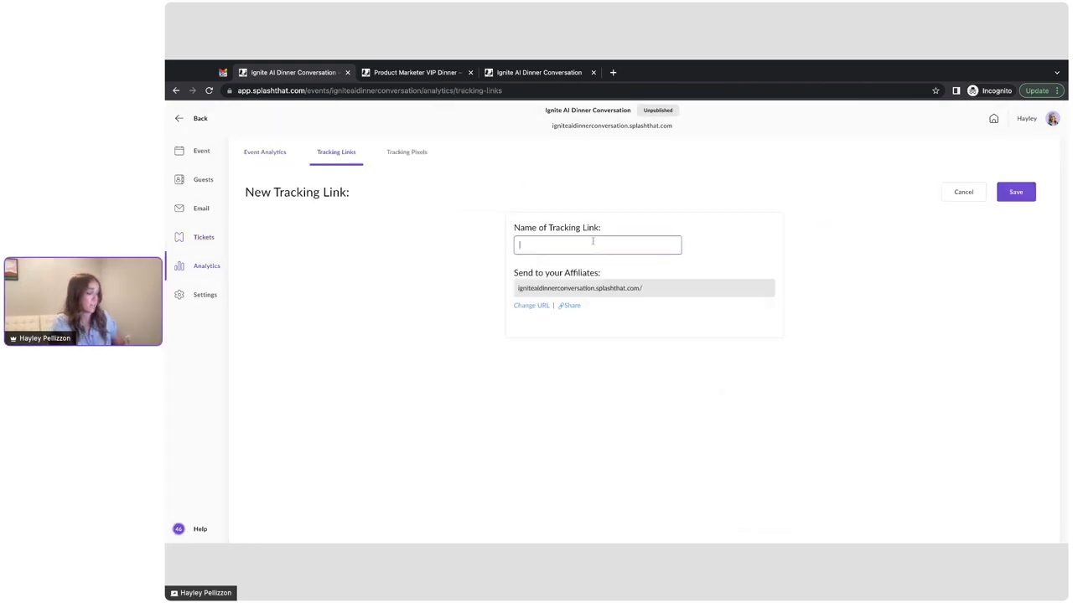
type("Investors")
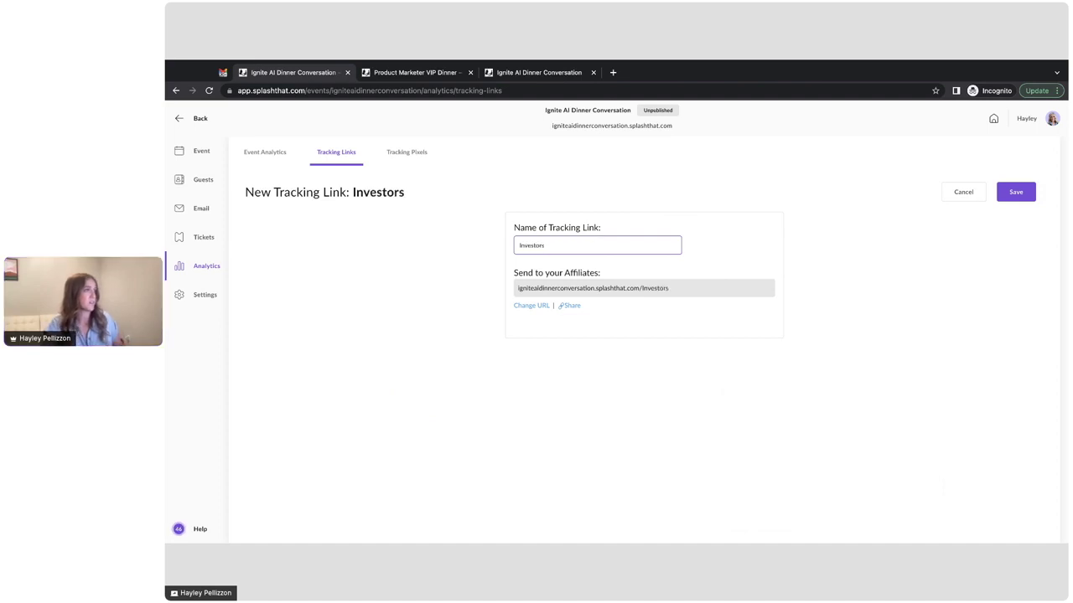
left_click(1003, 198)
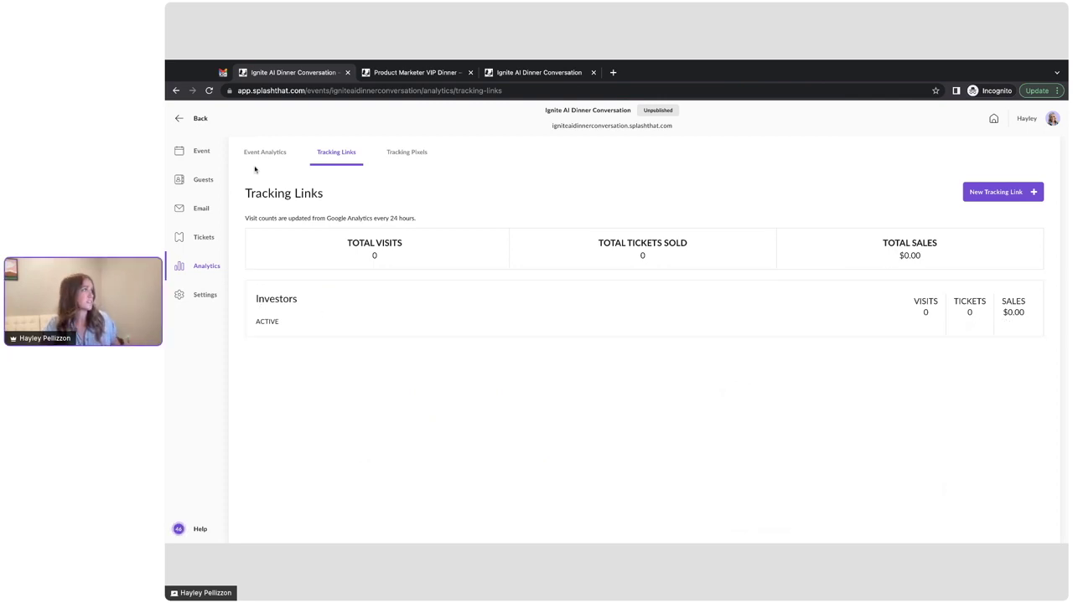
left_click(205, 237)
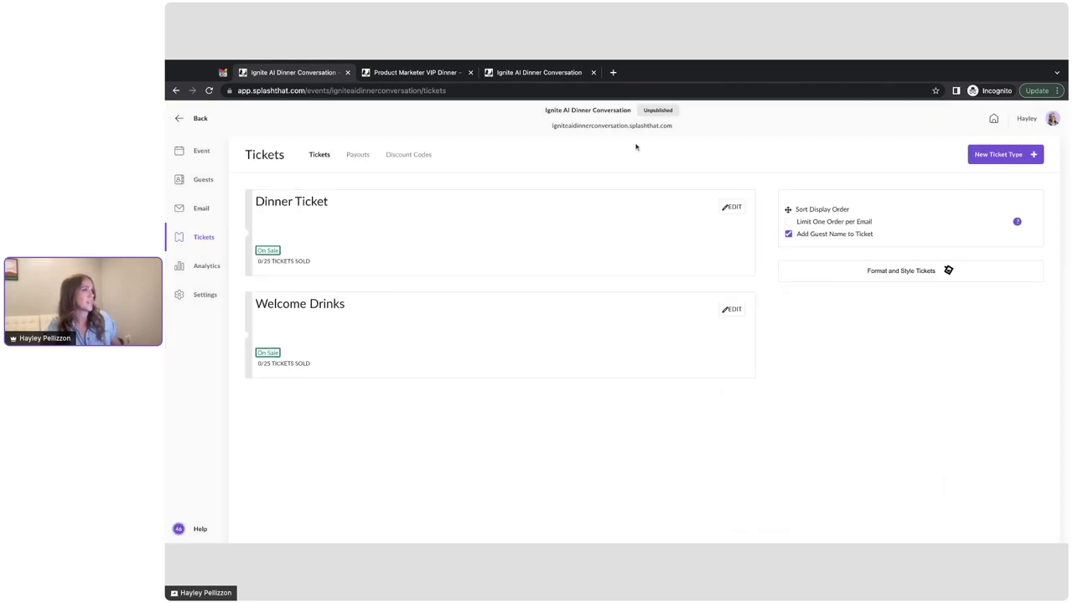
Step: Create a free ticket type named 'Investors' with quantity 10
left_click(979, 159)
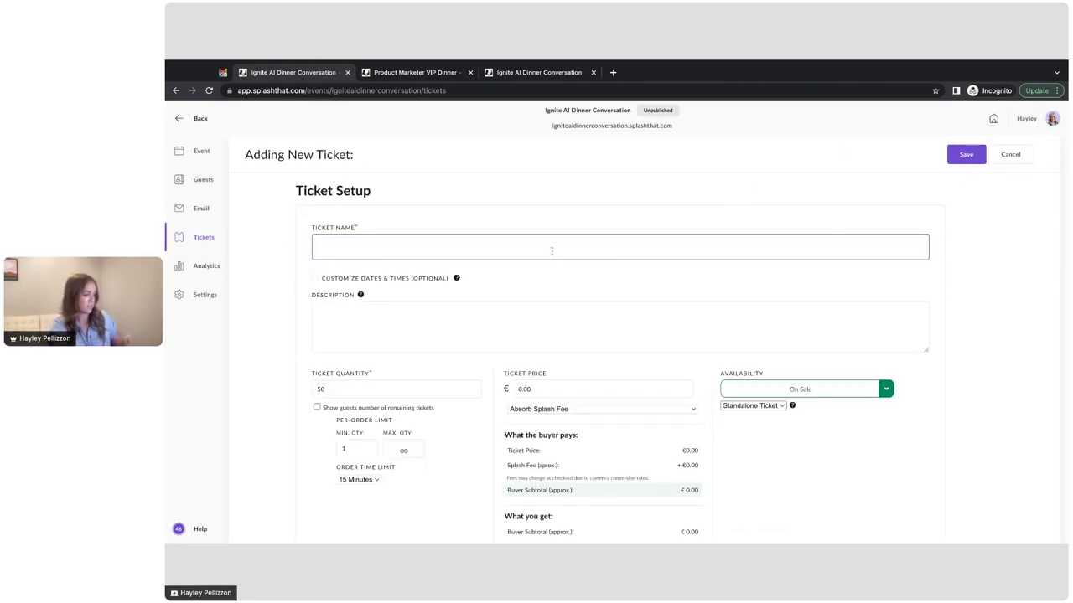
type("Investors")
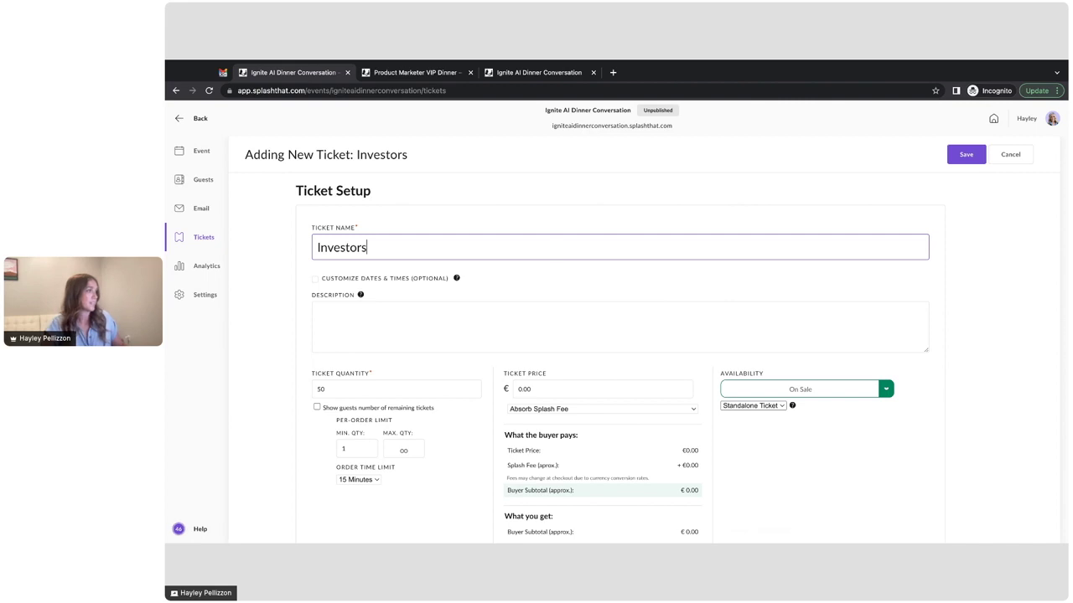
scroll(330, 335, "down", 2)
left_click(330, 320)
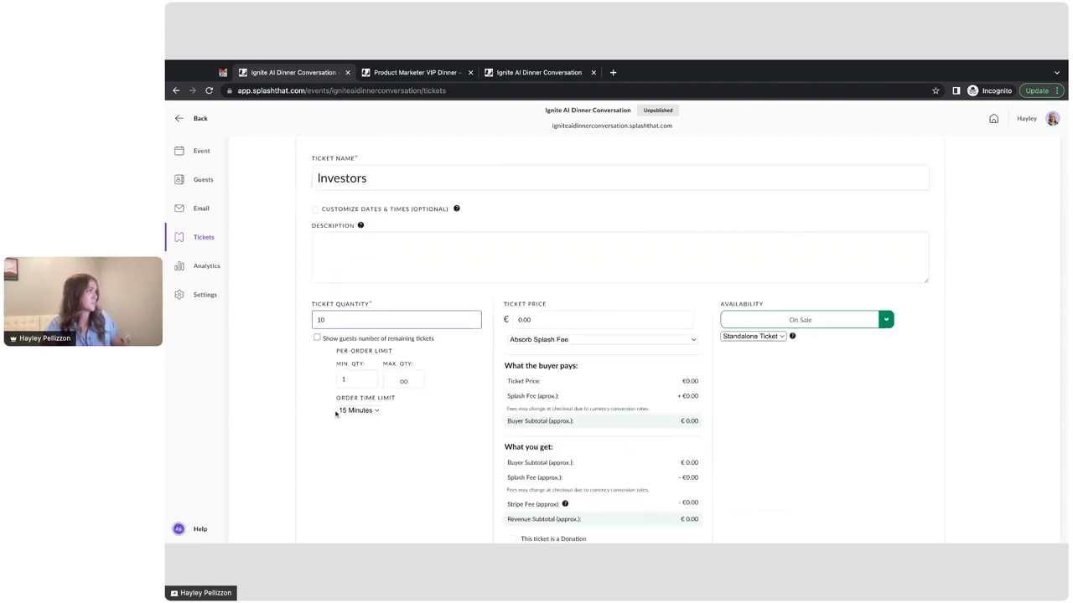
left_click(532, 349)
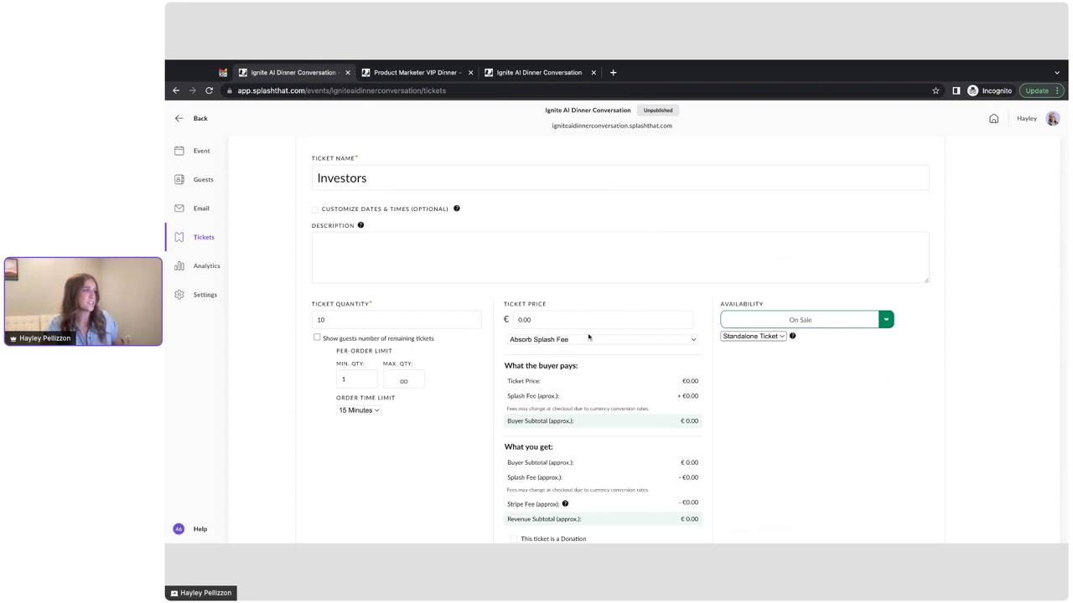
Step: Make the Investors ticket Limited Availability via the Investors tracking link only, and save
scroll(588, 338, "down", 1)
scroll(570, 302, "down", 1)
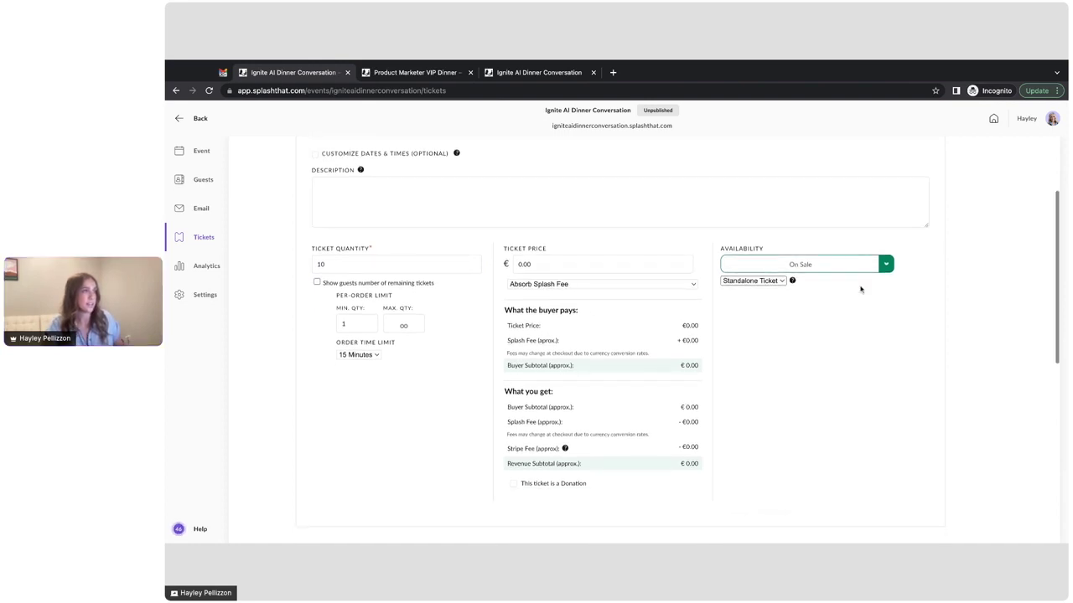
left_click(875, 265)
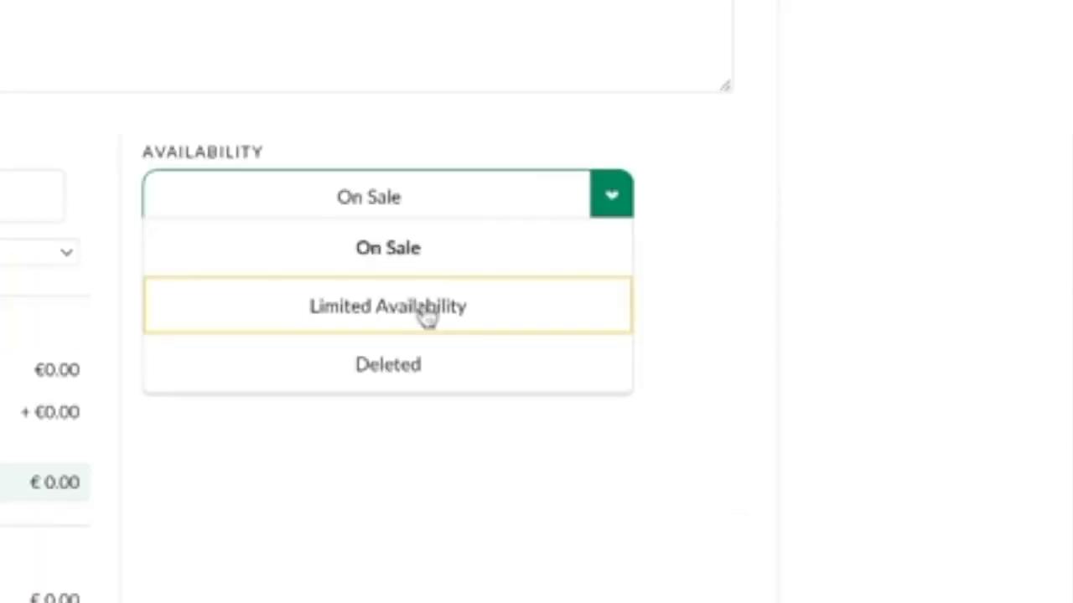
left_click(821, 303)
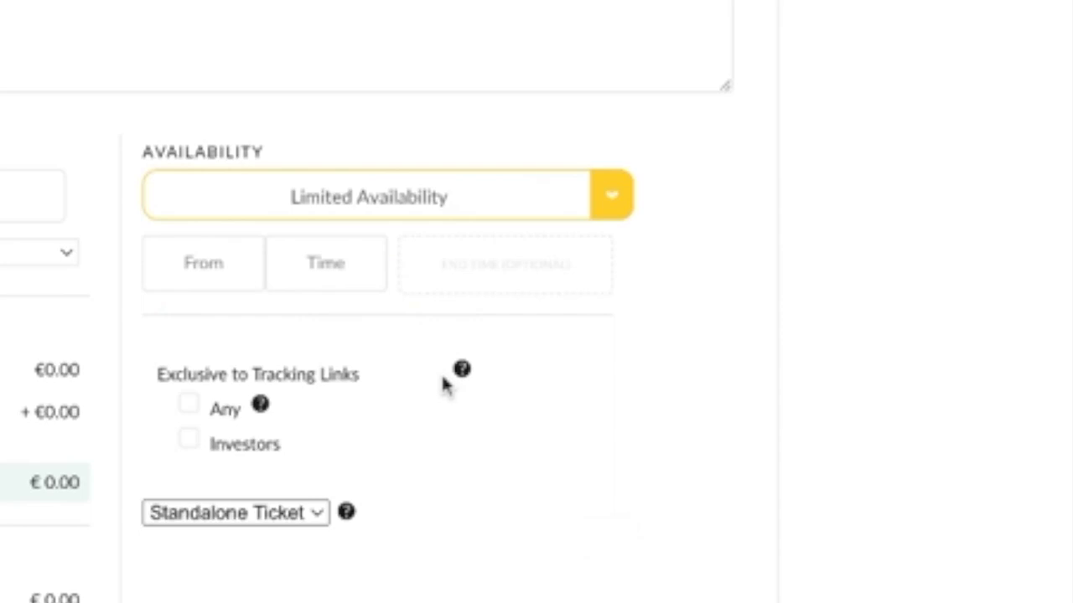
left_click(237, 451)
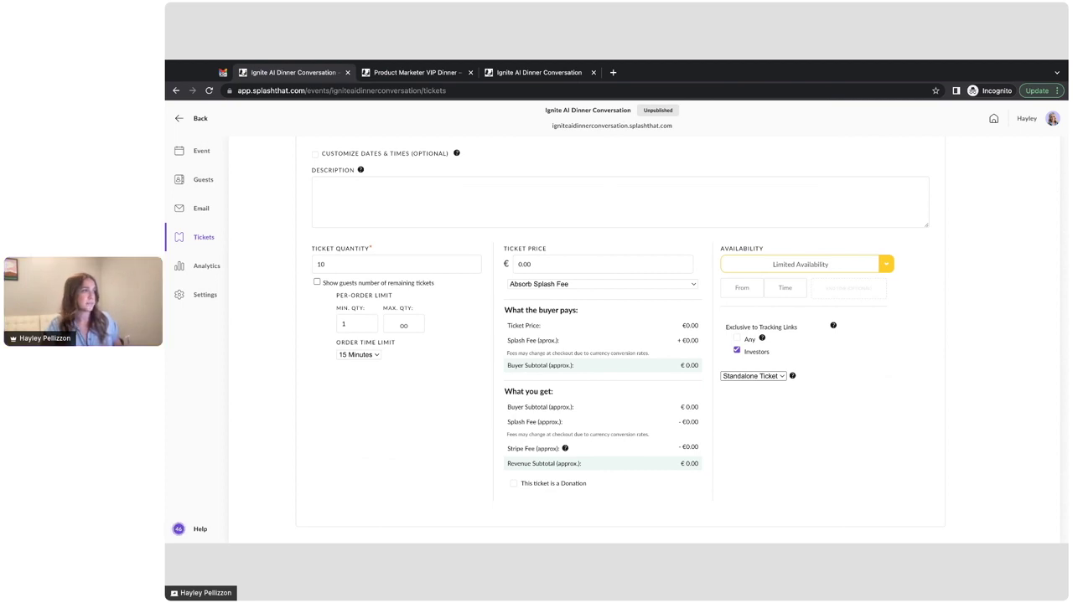
scroll(976, 218, "up", 3)
left_click(960, 154)
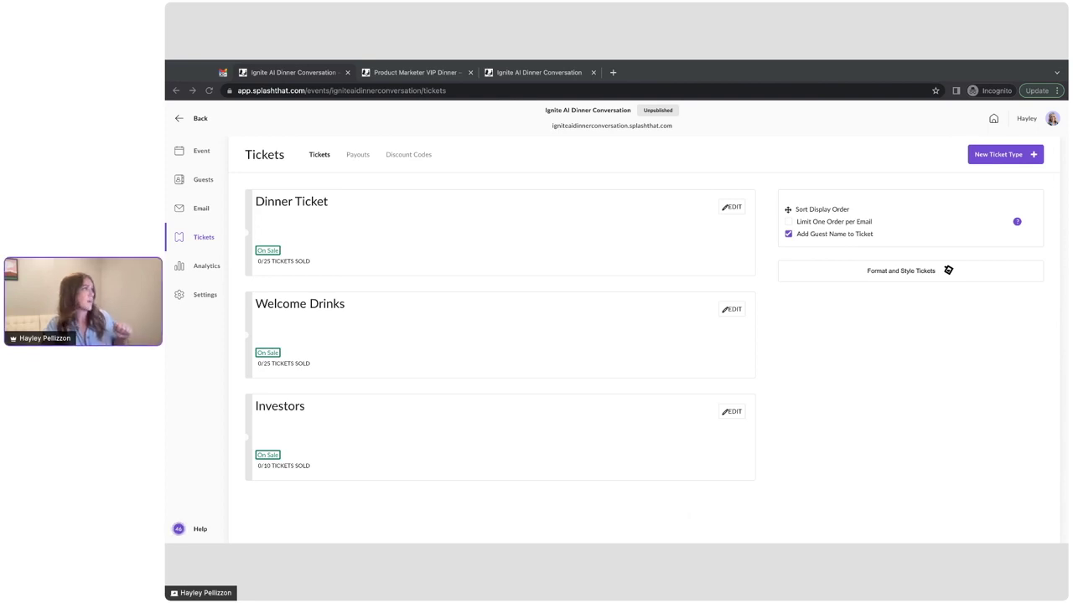
Step: From the event overview, open the Ticket Purchase Form card in the Ticketed Form editor
left_click(201, 151)
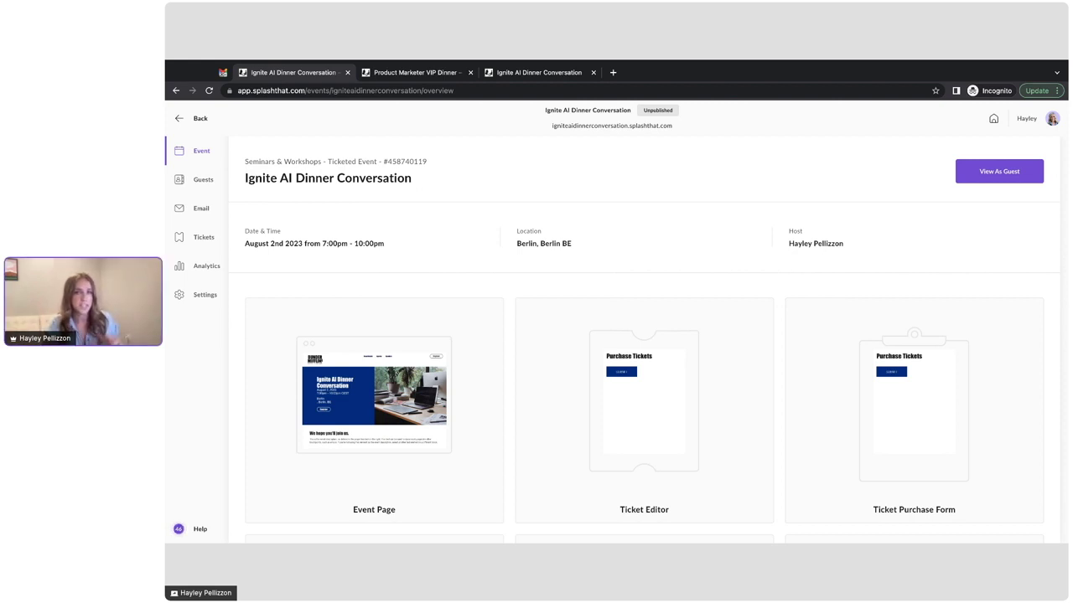
left_click(941, 400)
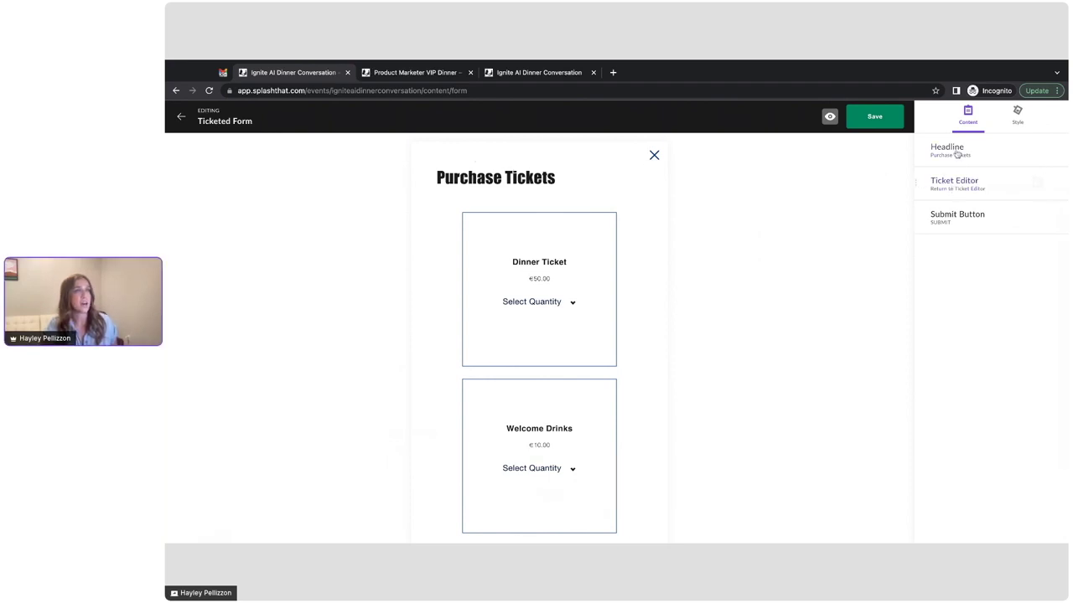
Step: Give the form a light blue background, keeping the Standard centred modal layout
left_click(1016, 123)
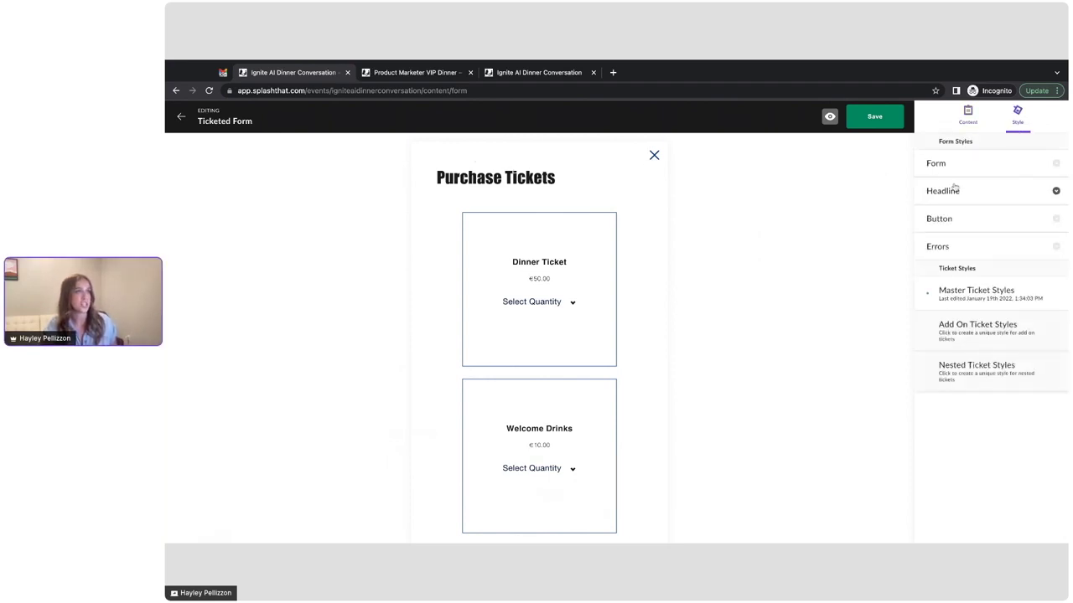
left_click(944, 166)
left_click(972, 277)
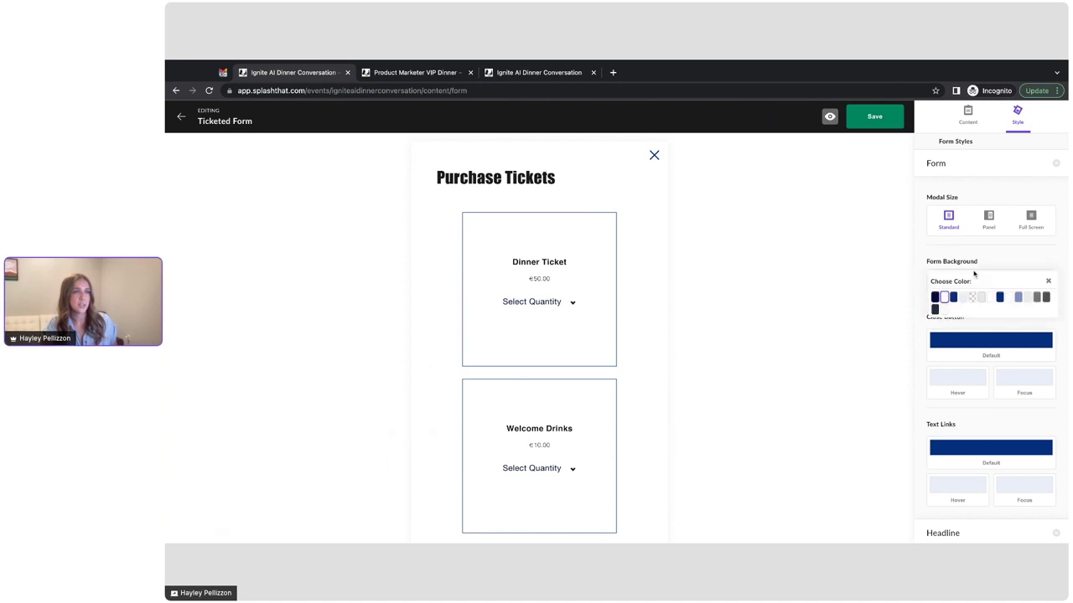
left_click(1019, 298)
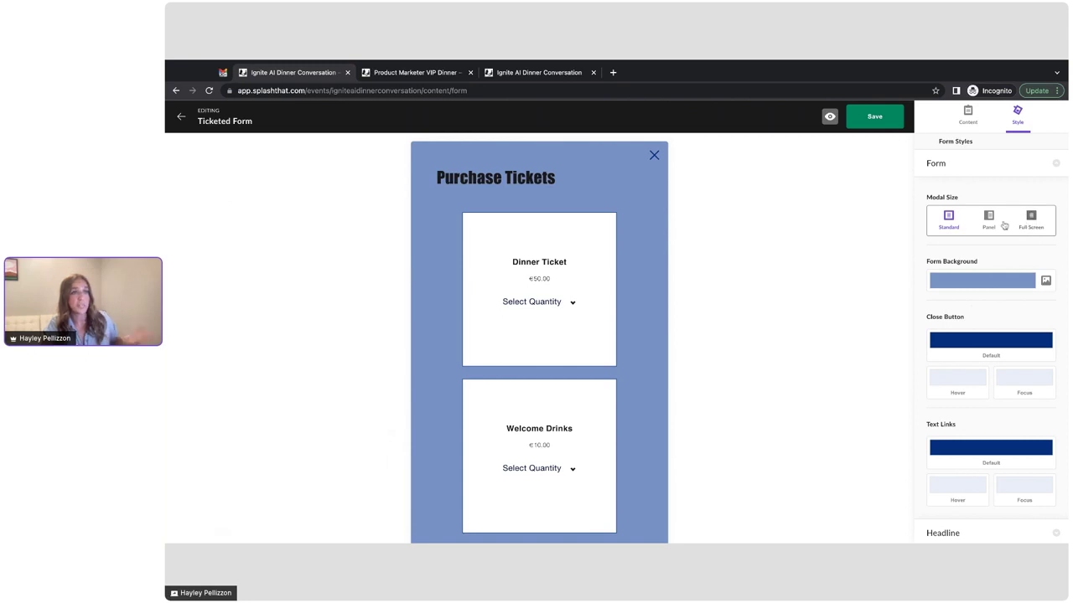
left_click(988, 221)
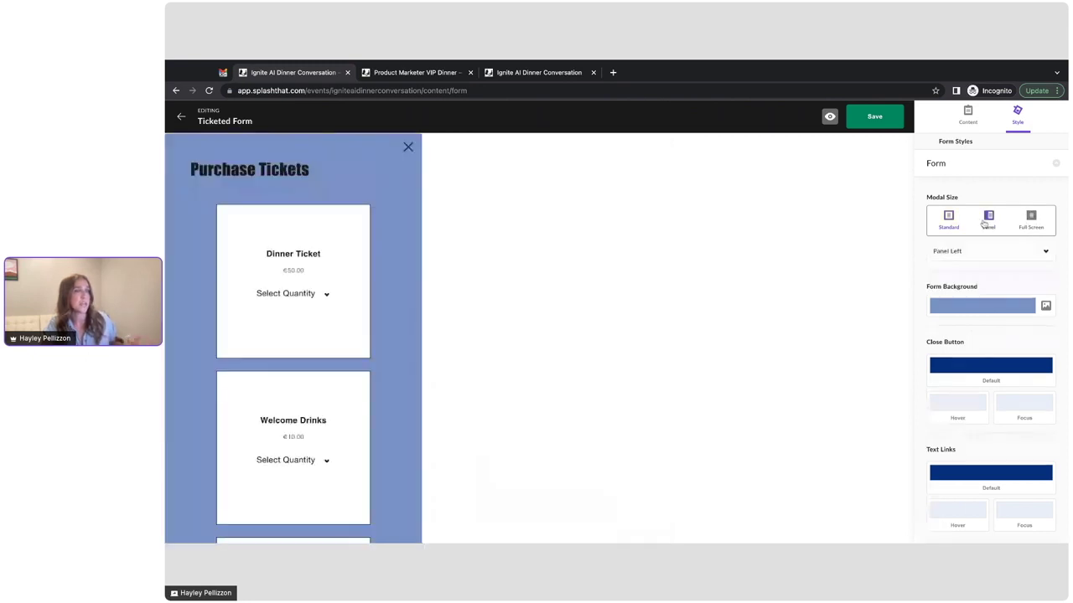
left_click(1029, 218)
left_click(948, 219)
left_click(953, 163)
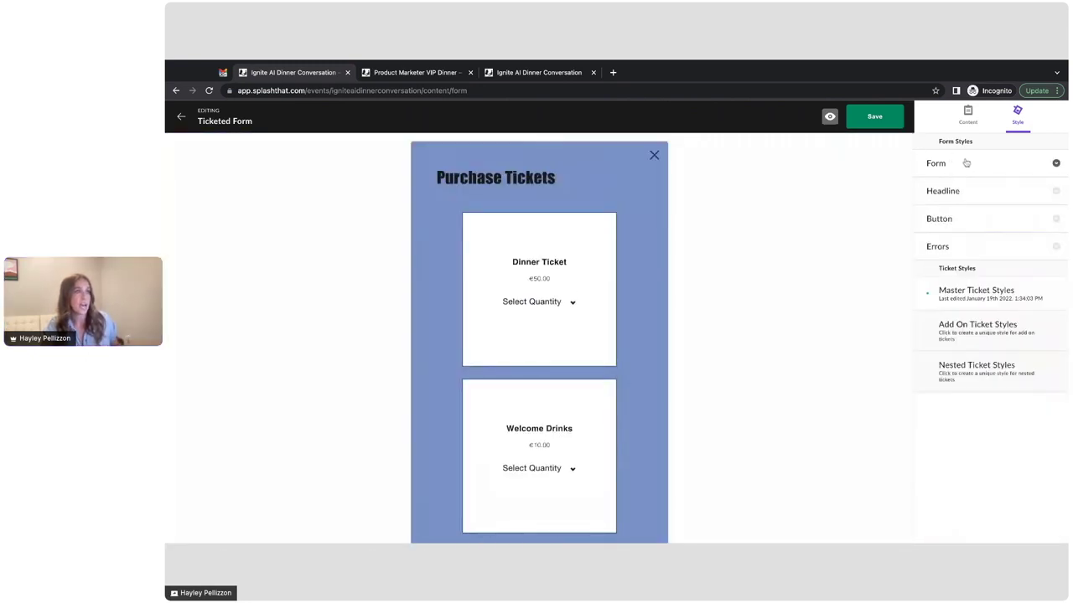
Step: Set the master ticket style to Stub, save the form, and return to the event overview
left_click(977, 291)
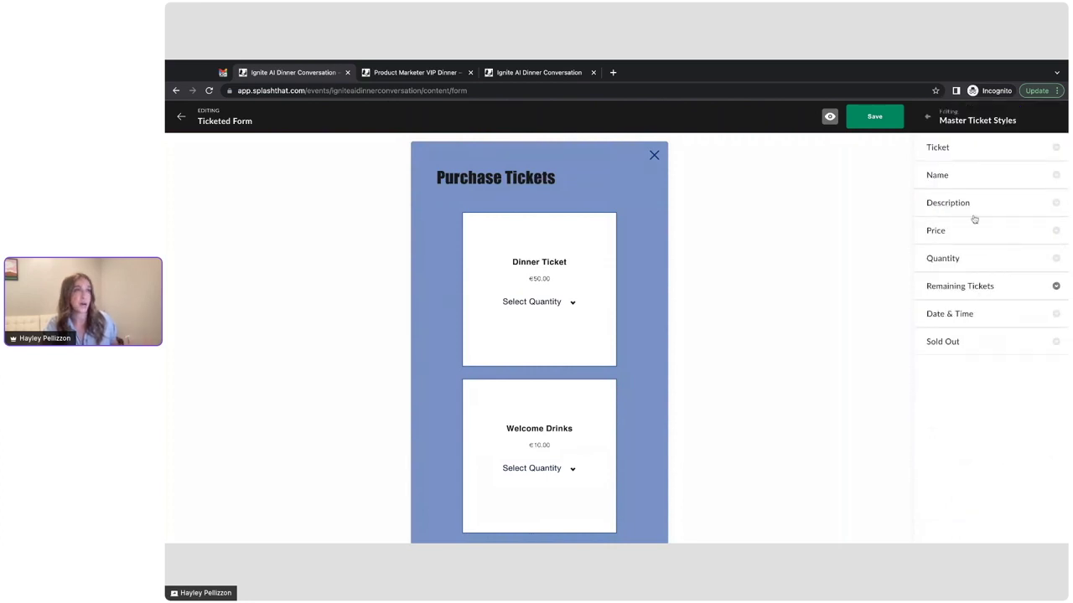
left_click(942, 149)
left_click(1024, 206)
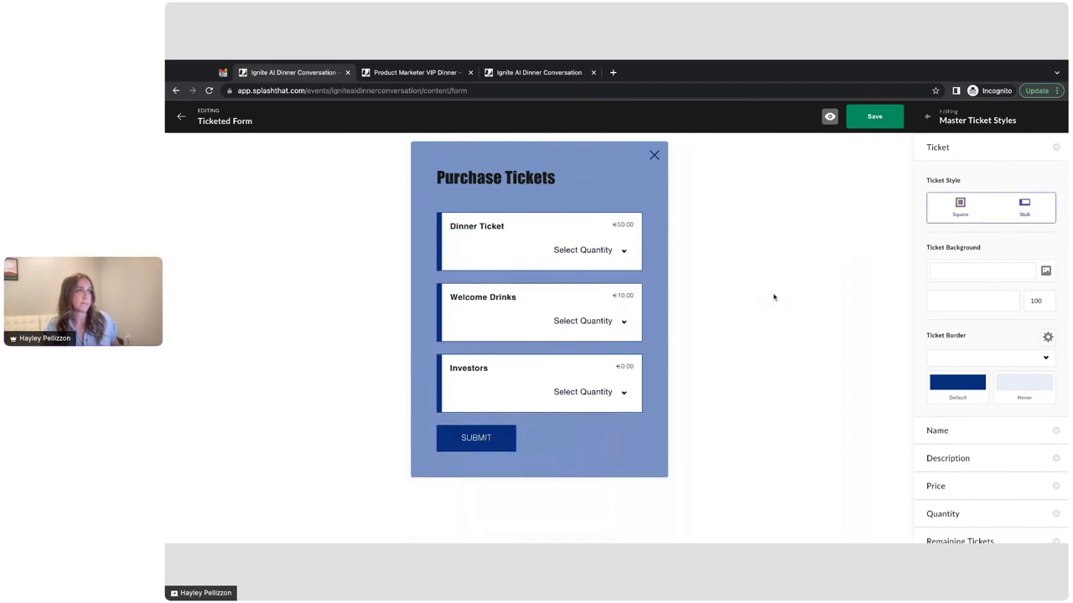
left_click(942, 147)
left_click(876, 121)
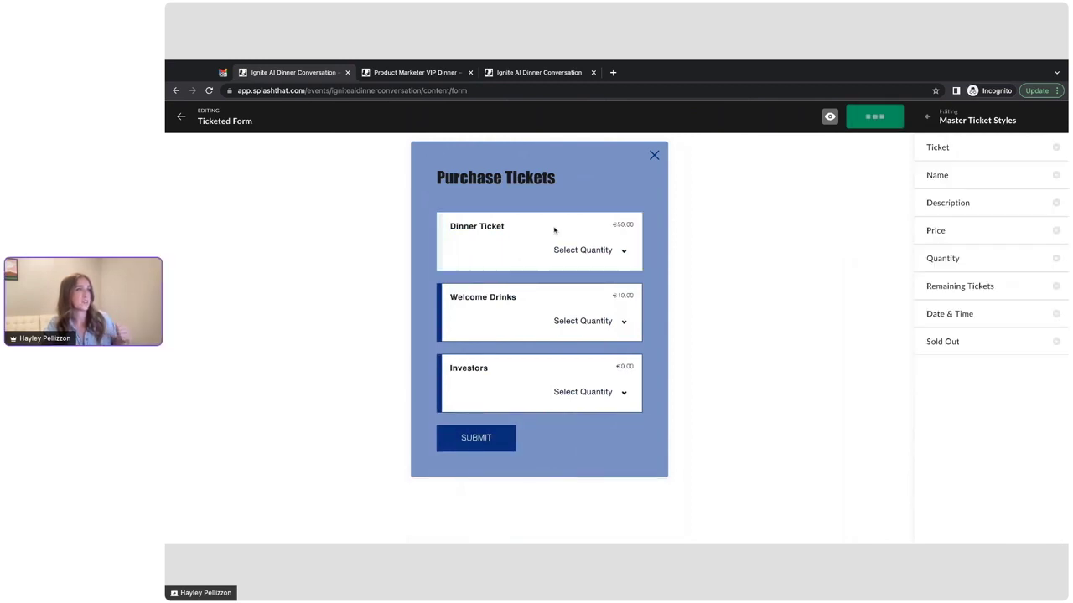
left_click(182, 115)
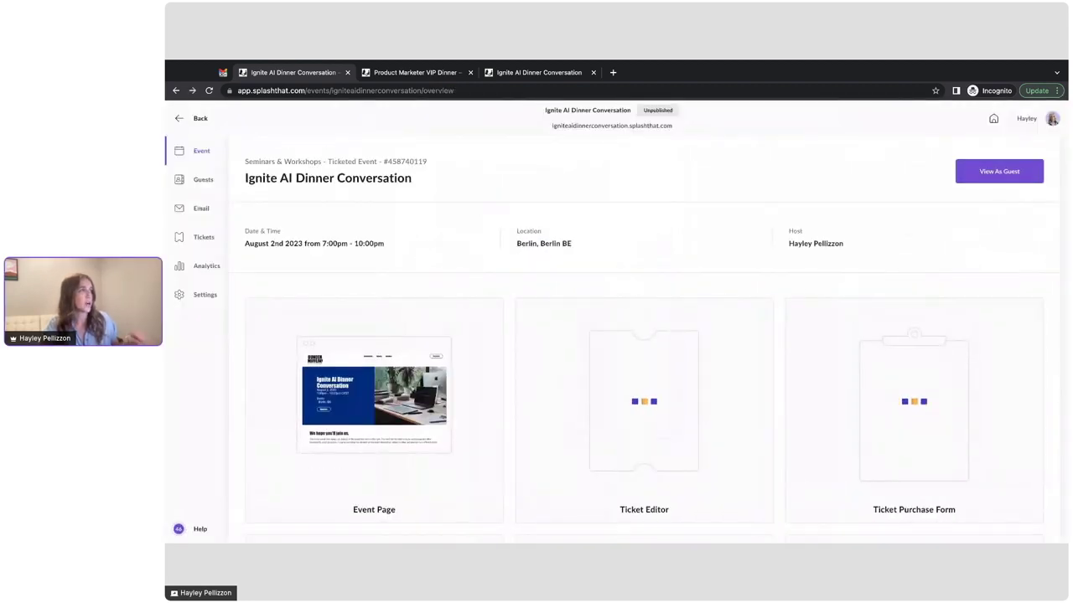
left_click(206, 295)
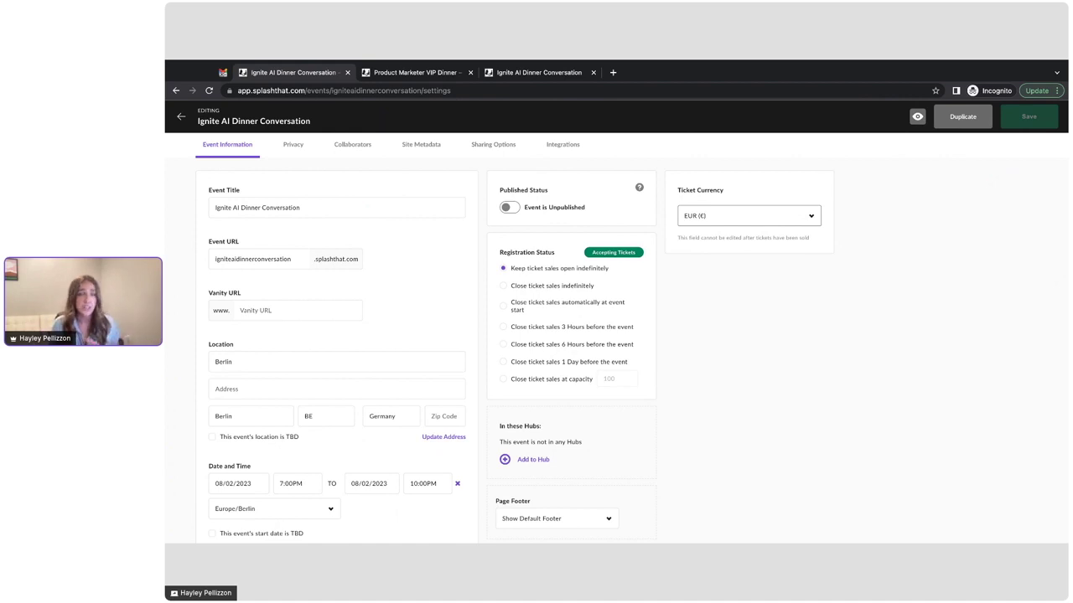
Step: Keep the ticket currency at EUR, switch the event to Published, and save the settings
left_click(748, 215)
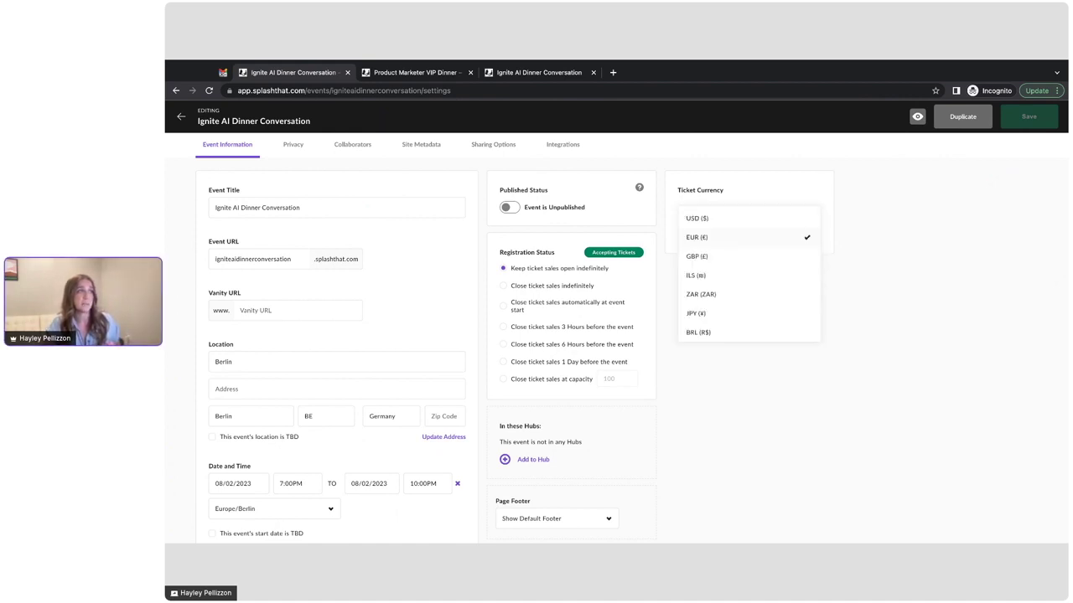
left_click(747, 220)
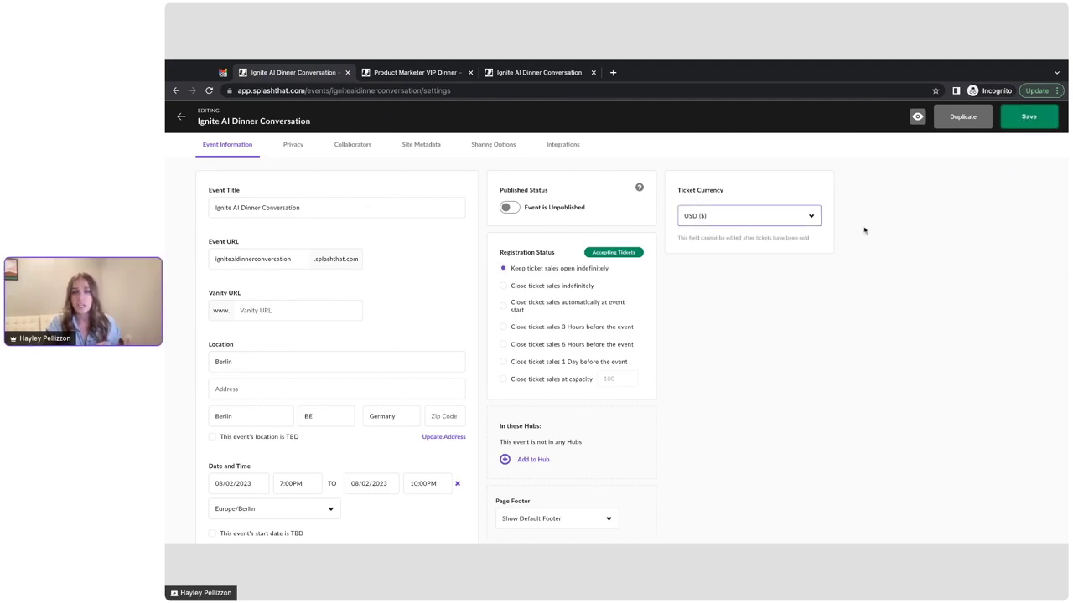
left_click(789, 222)
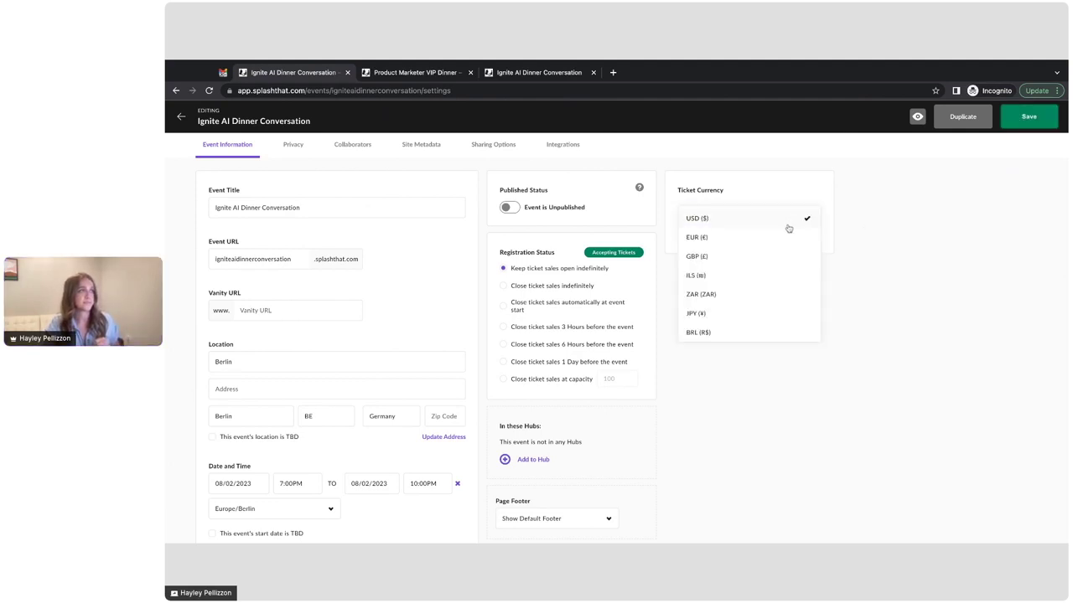
left_click(762, 240)
left_click(511, 208)
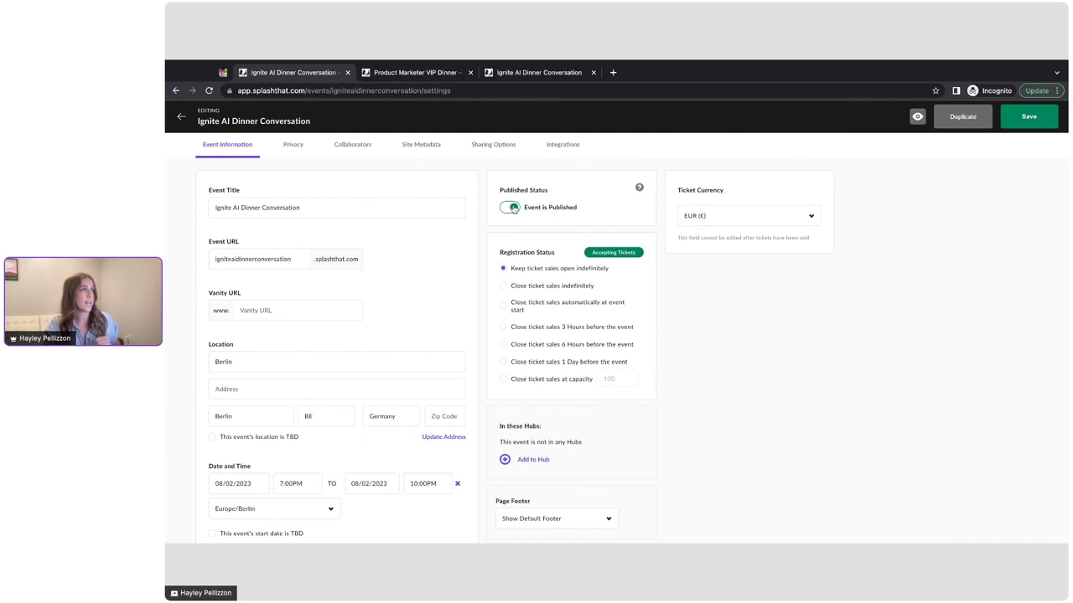
left_click(1028, 117)
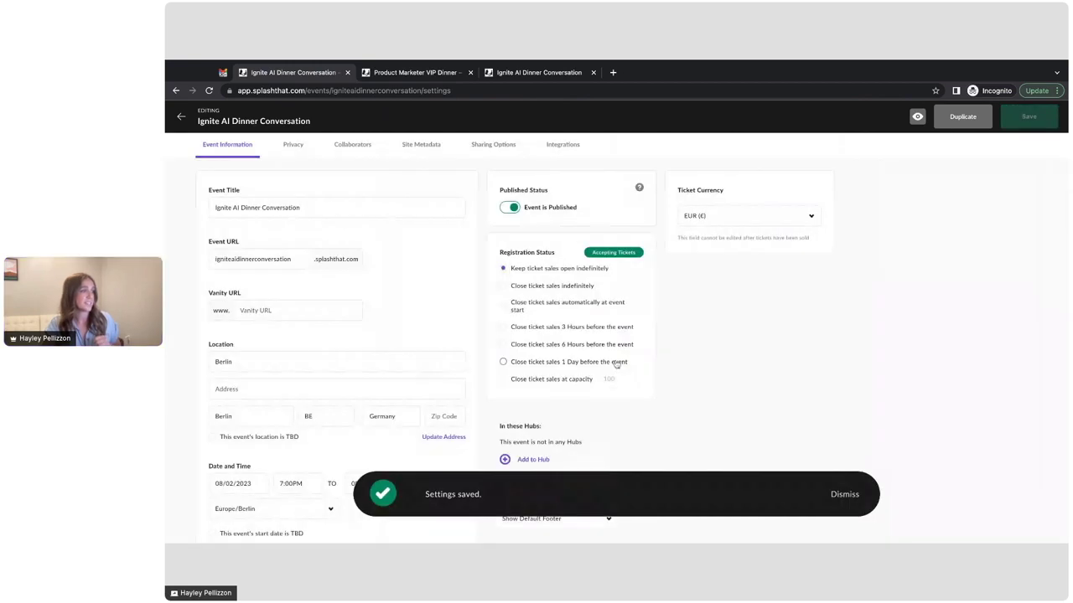
Step: Add the event to the DM Events Calendar hub
scroll(587, 373, "down", 2)
left_click(532, 383)
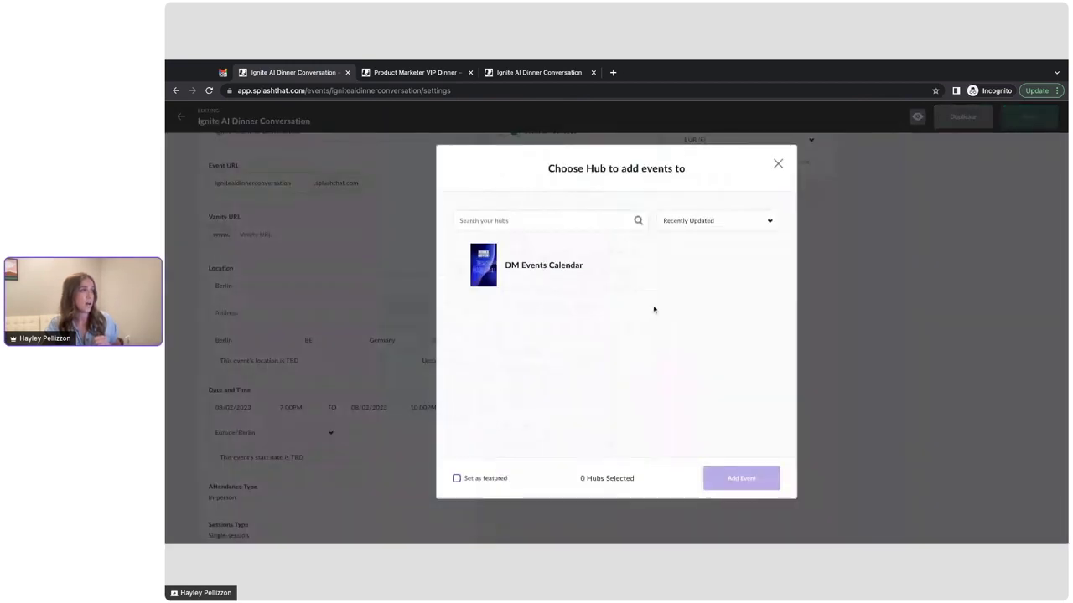
left_click(656, 269)
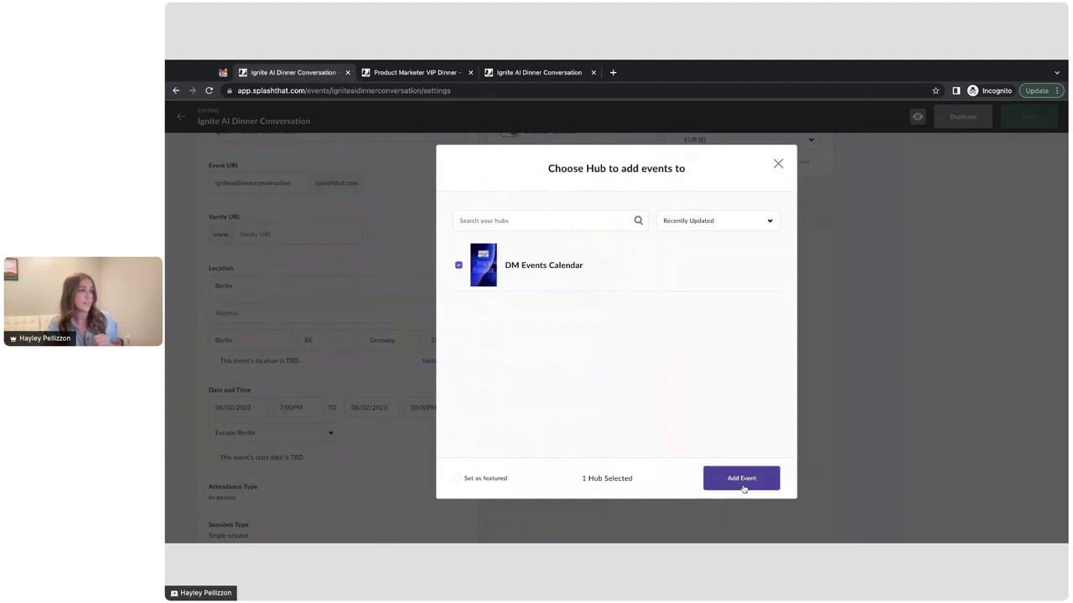
left_click(742, 486)
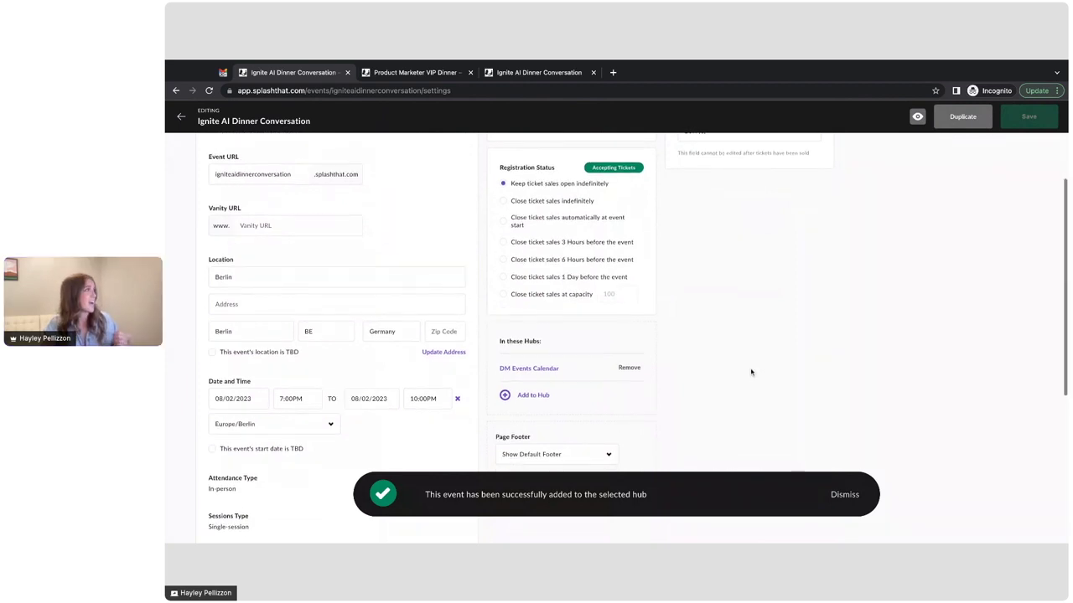
scroll(319, 187, "up", 2)
Step: Uncheck the once-per-email ticket limit under Privacy, save, and open the Guests page
left_click(293, 141)
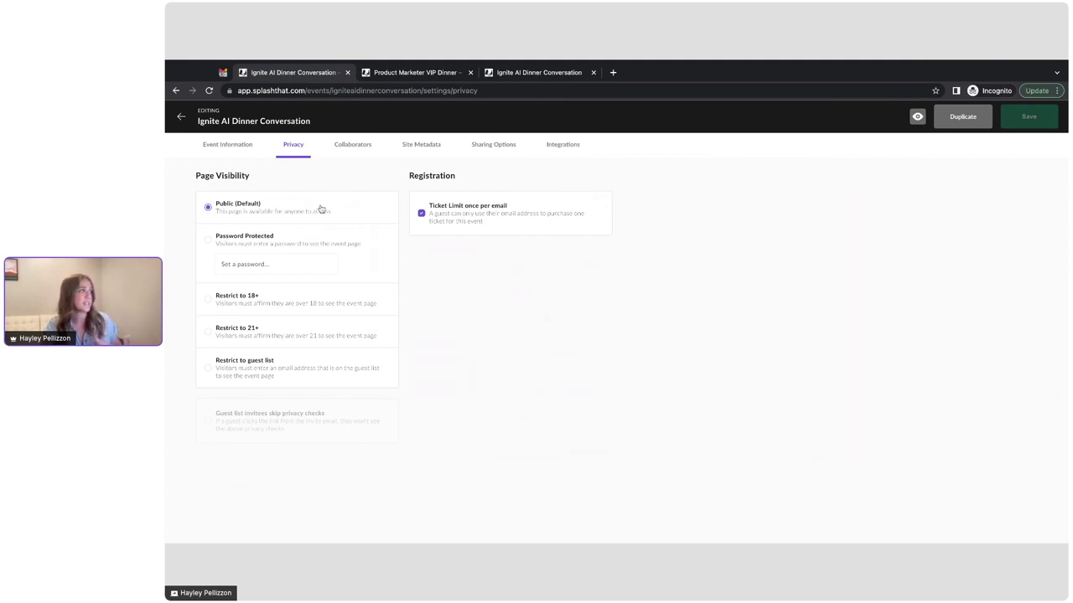
left_click(422, 214)
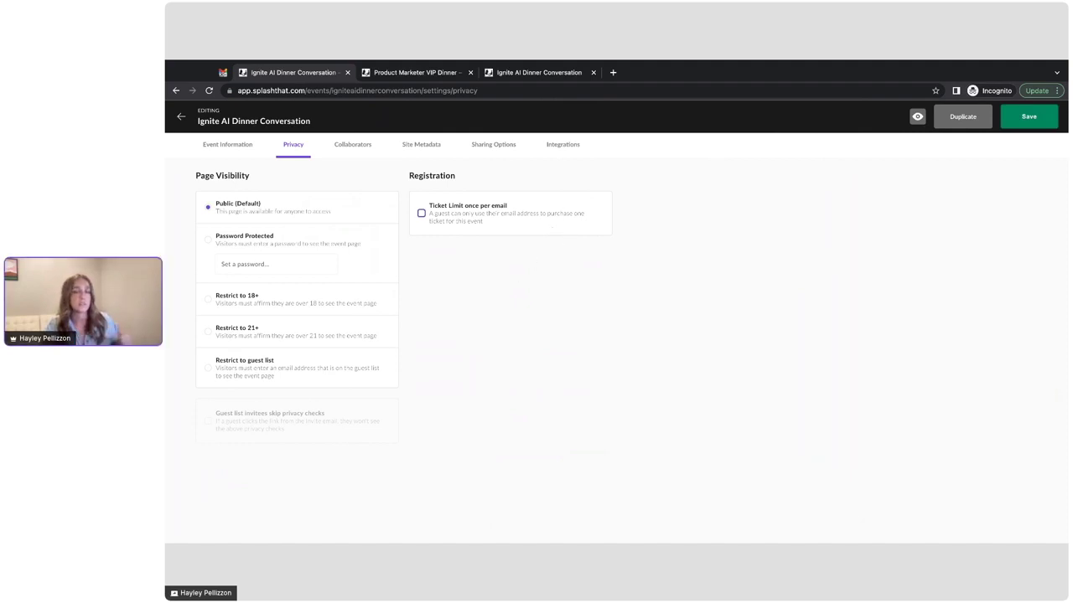
left_click(1029, 117)
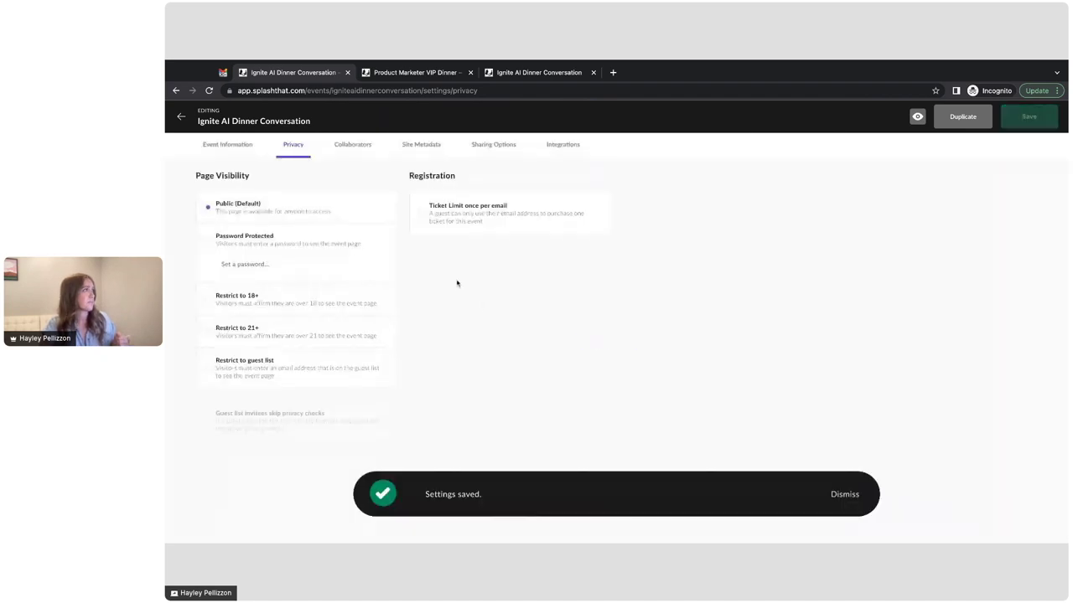
left_click(183, 118)
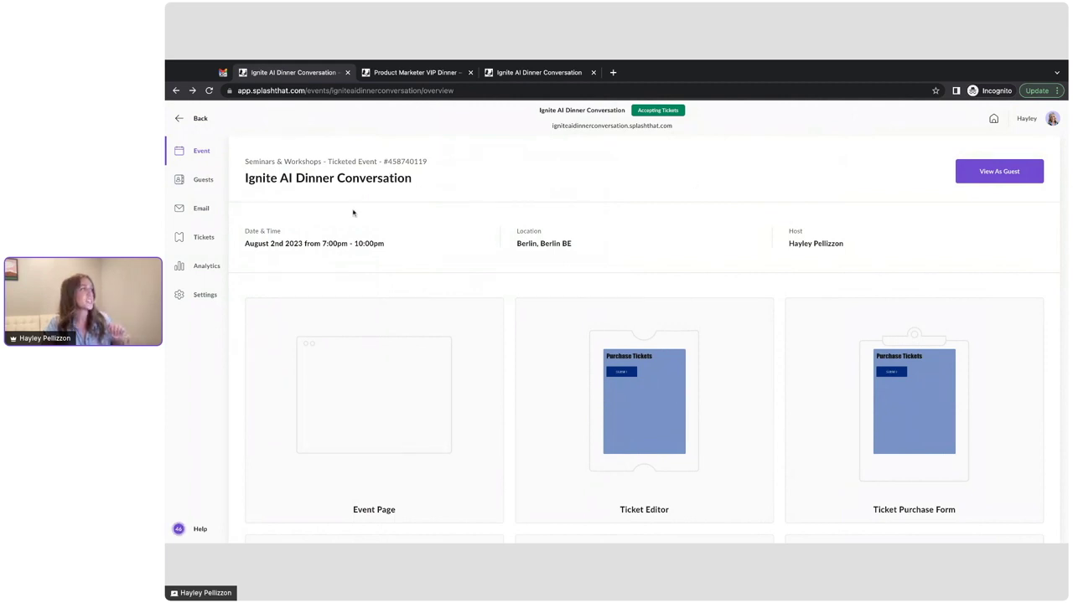
left_click(203, 180)
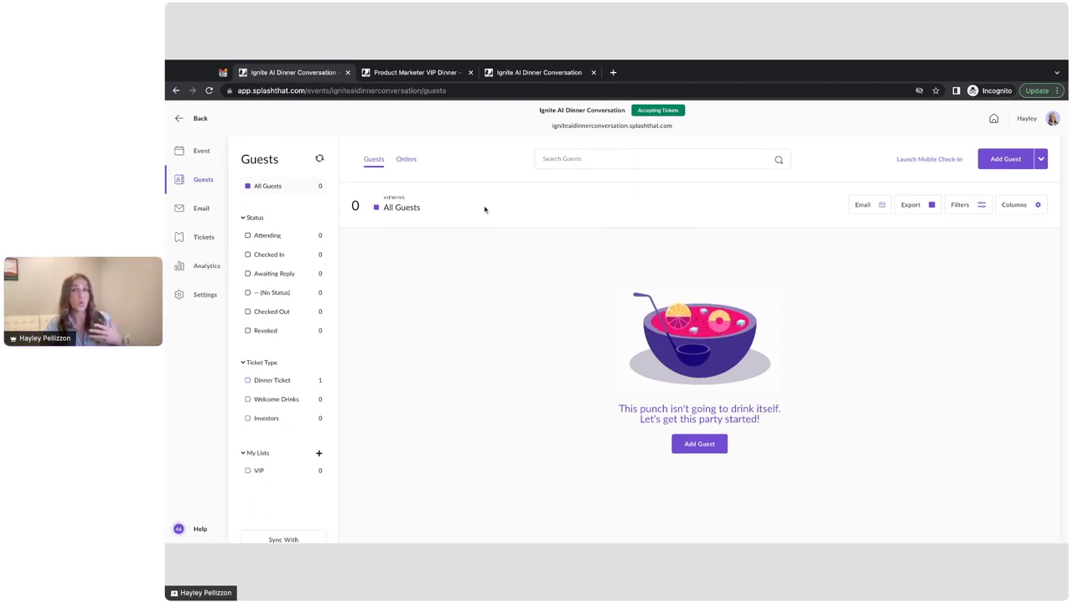
Step: Upload the guest CSV and map its Company column to Custom: Company Name
left_click(1040, 159)
left_click(1000, 202)
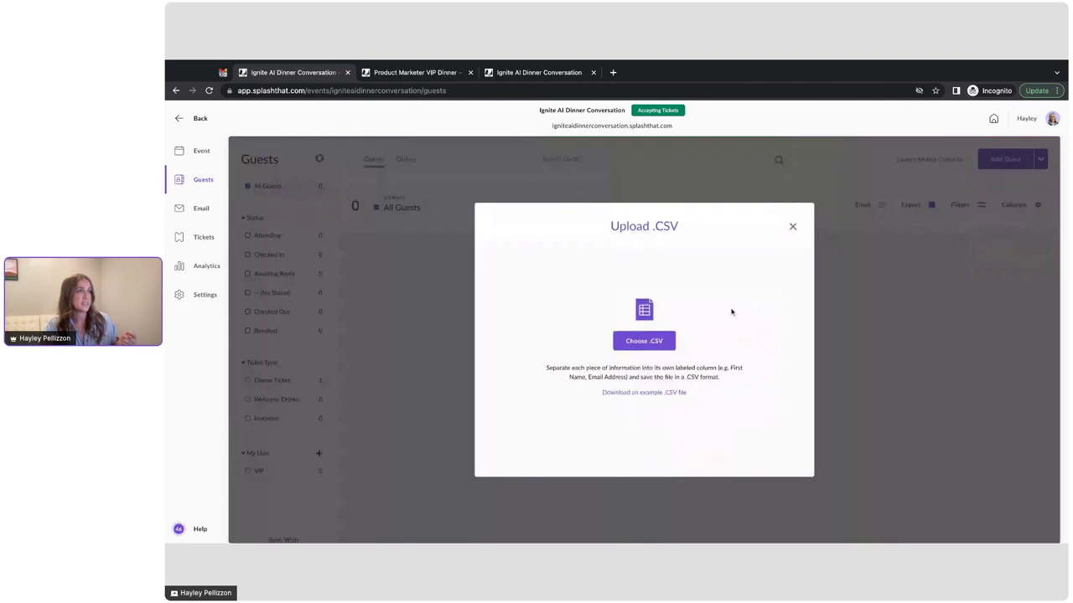
left_click(662, 350)
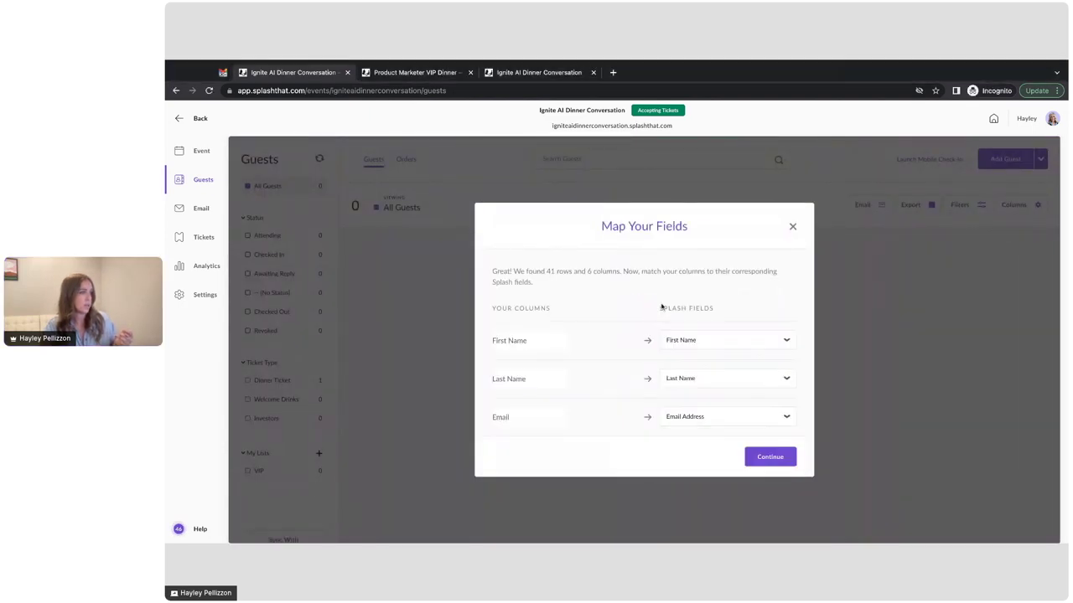
scroll(662, 307, "down", 3)
left_click(685, 380)
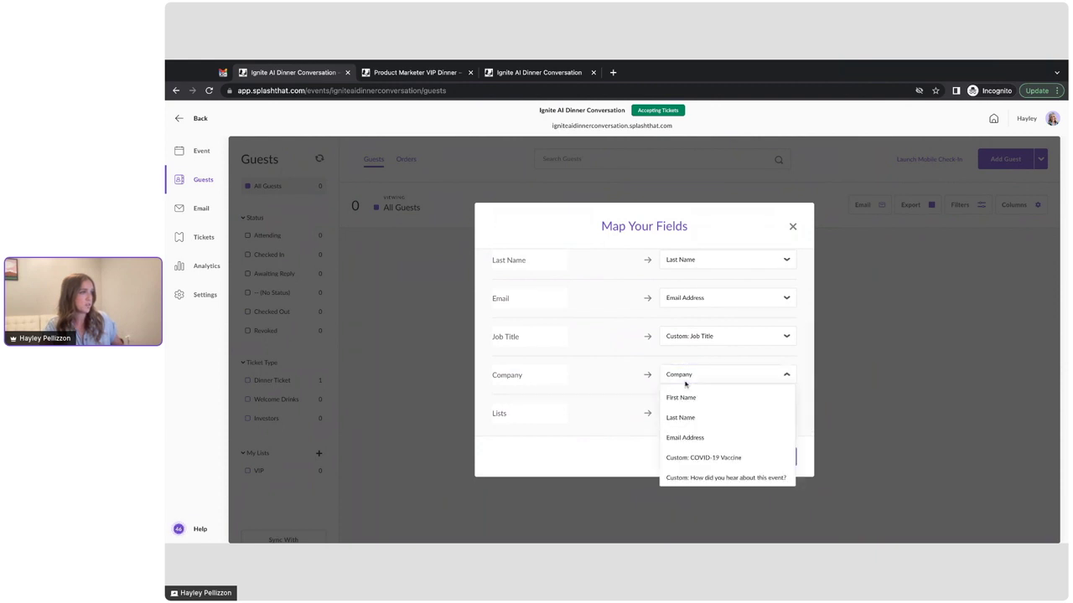
scroll(700, 431, "down", 5)
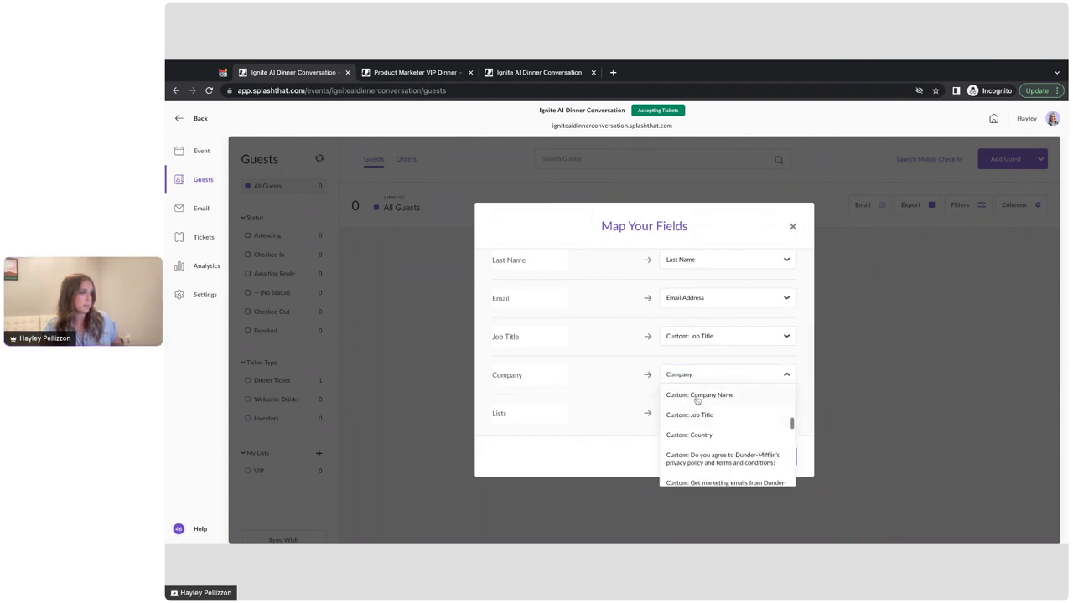
left_click(690, 402)
left_click(765, 459)
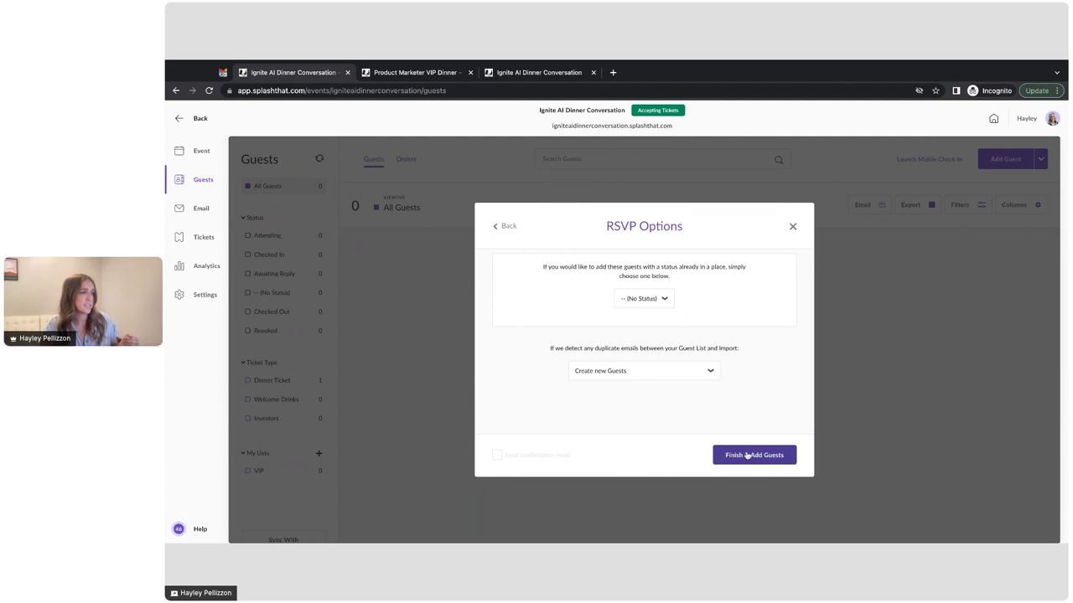
Step: Finish adding the 40 imported guests and refresh the Guests list
left_click(754, 455)
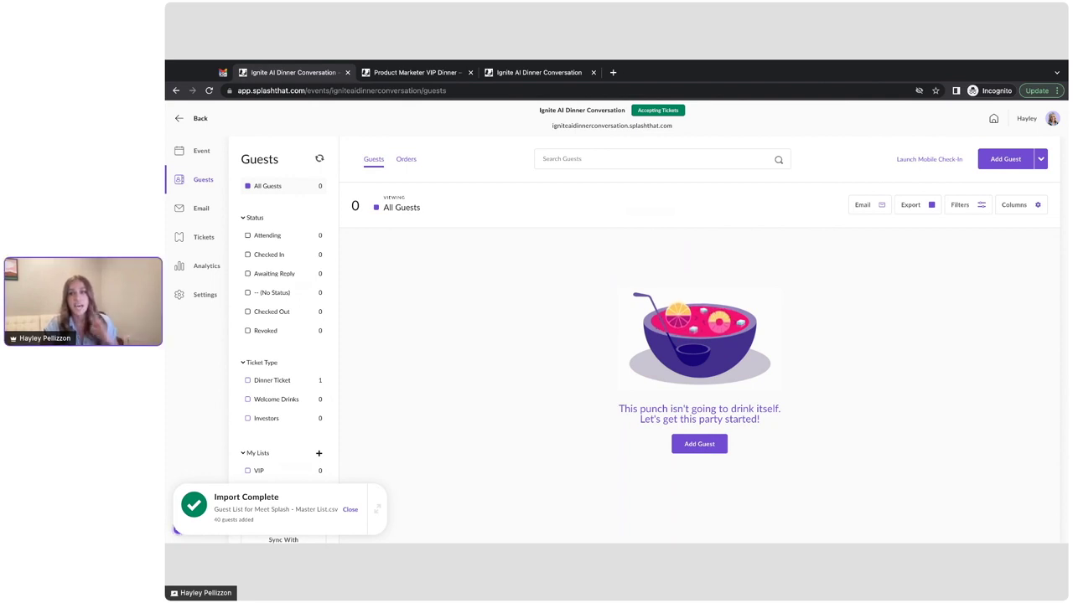
left_click(326, 163)
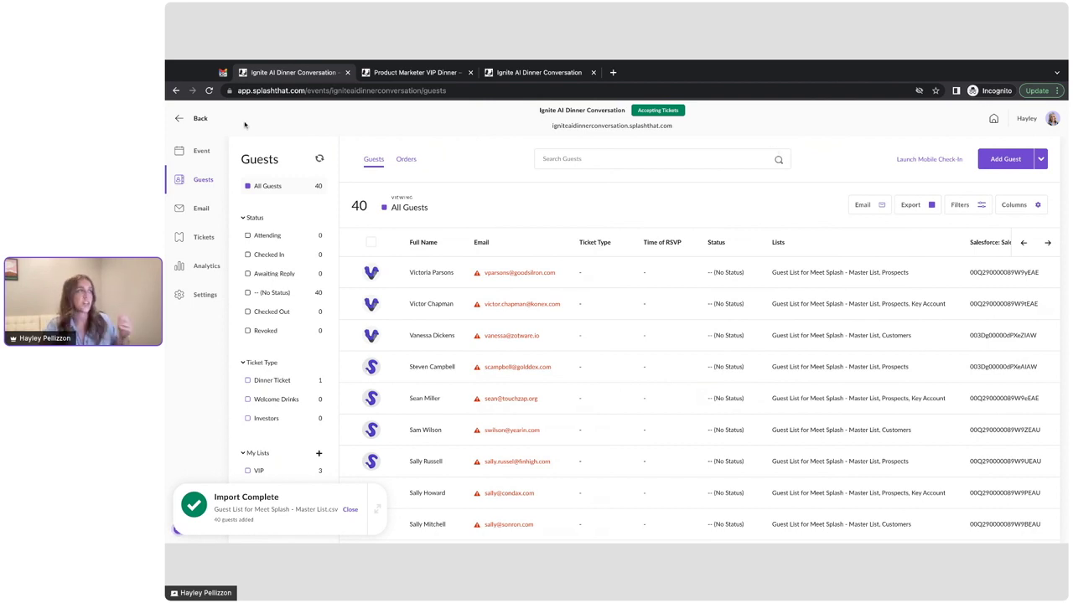
left_click(387, 74)
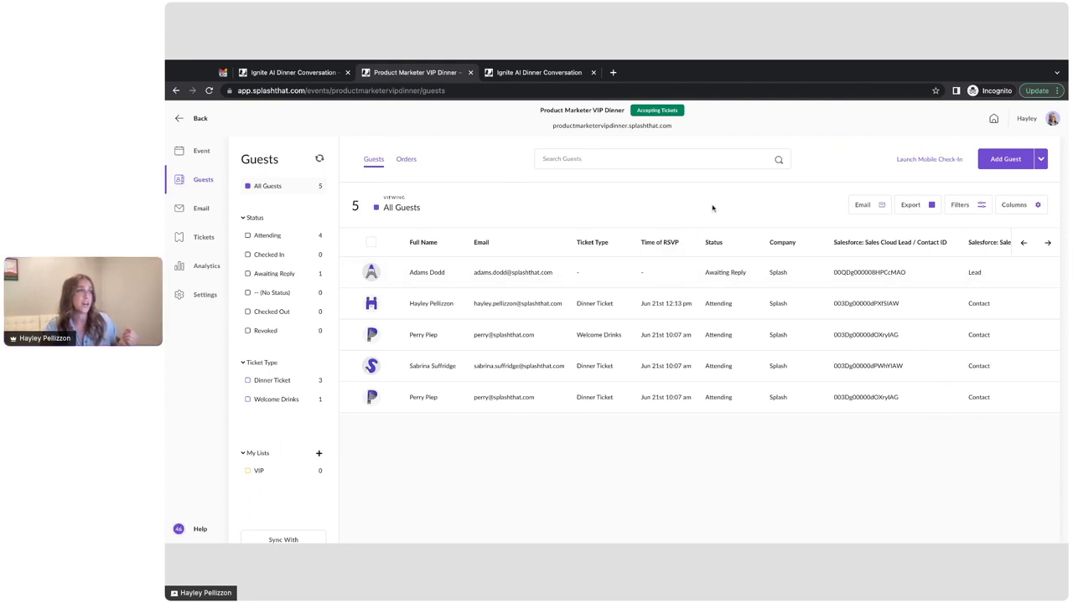
Step: Show the Discount Code column in the guest list, then open the $5.00 Dinner Ticket order under Orders
left_click(1008, 206)
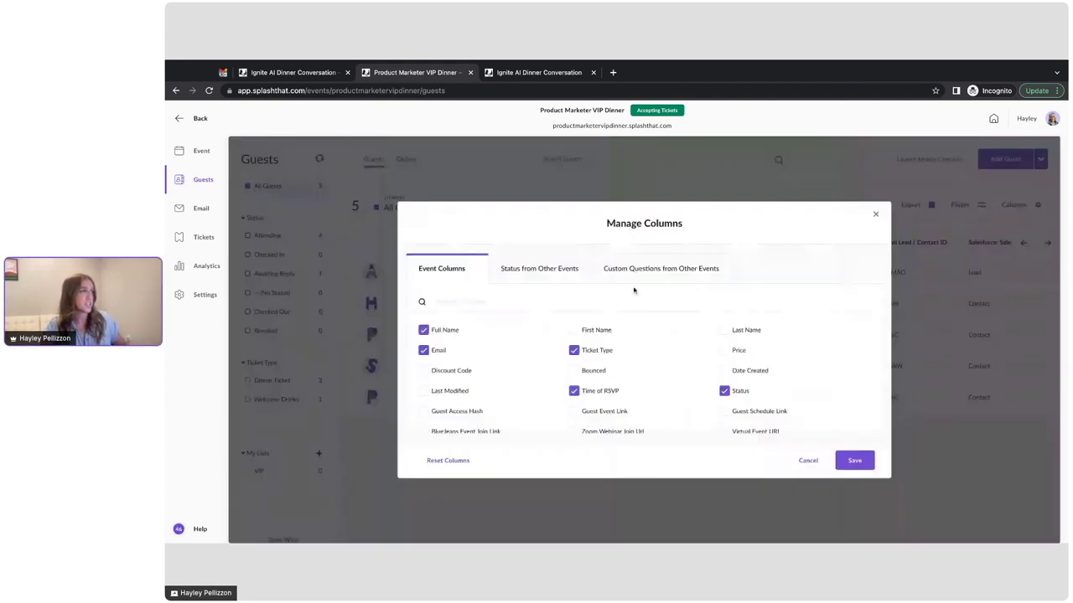
type("discount")
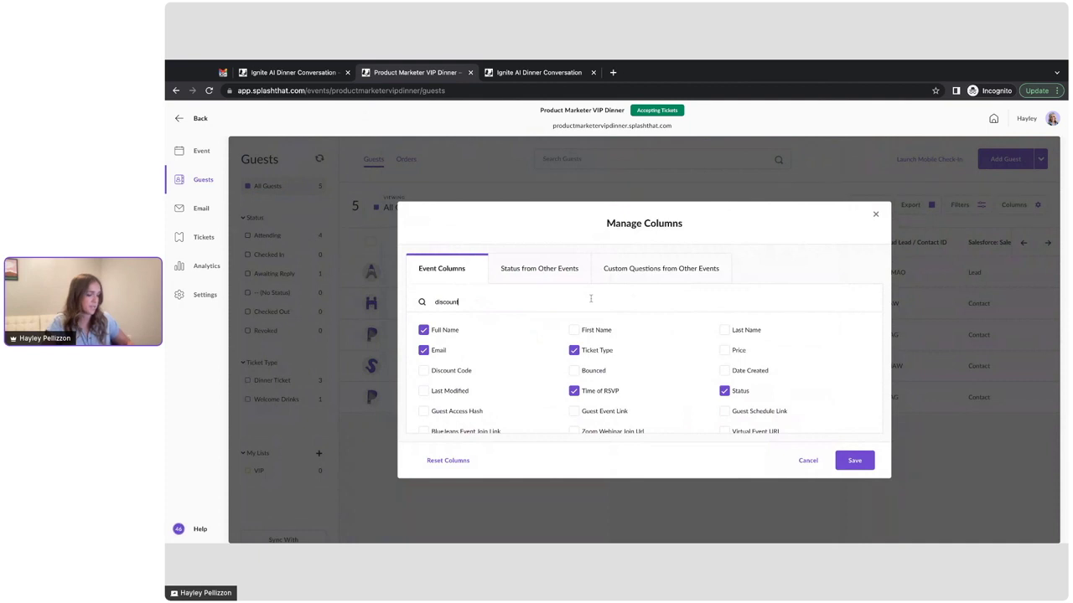
left_click(457, 334)
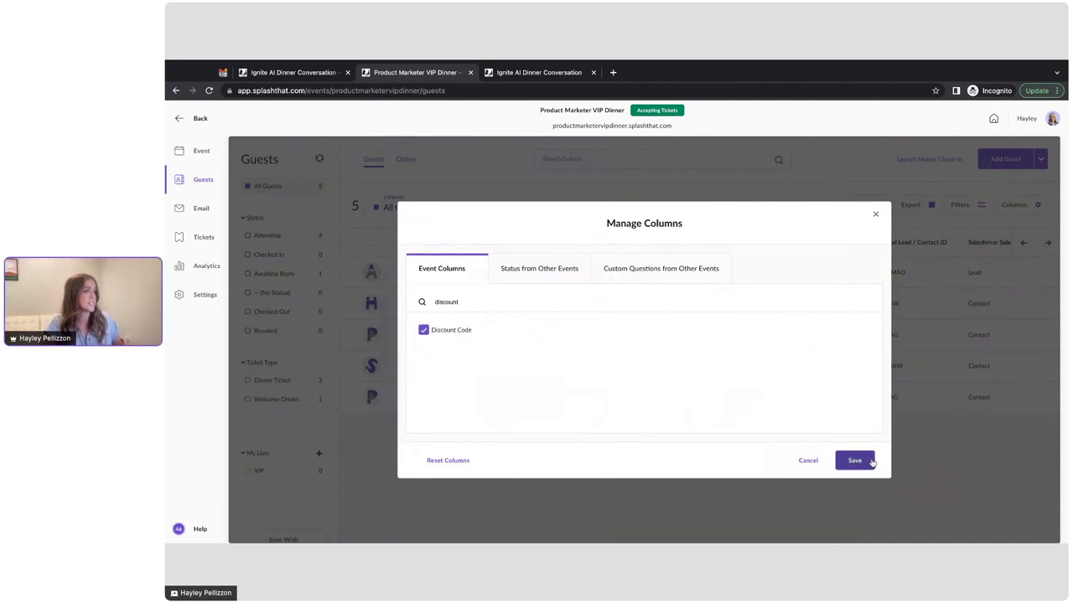
left_click(863, 461)
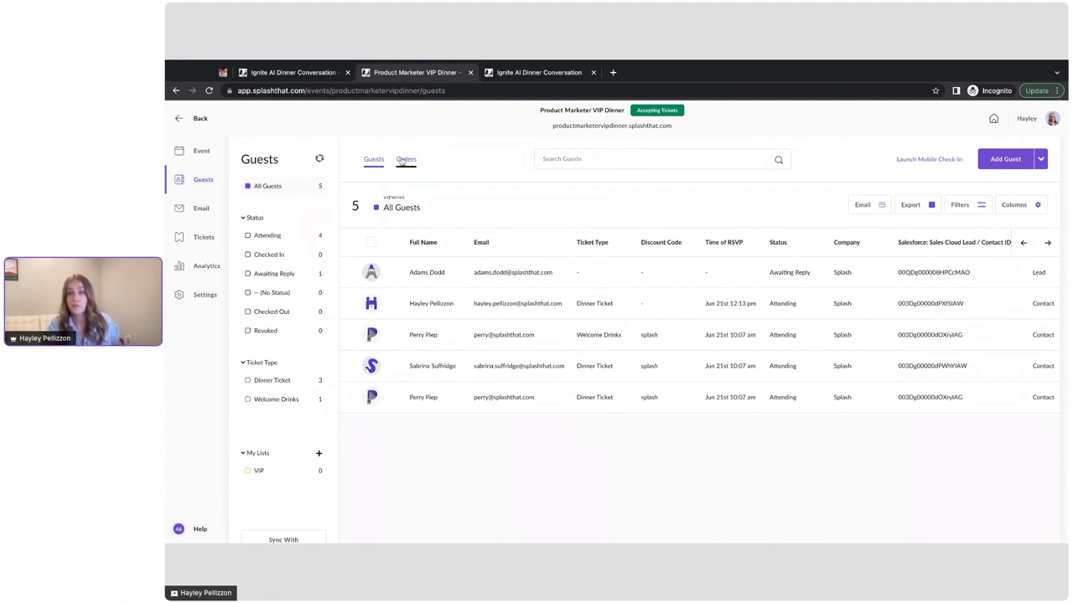
left_click(401, 161)
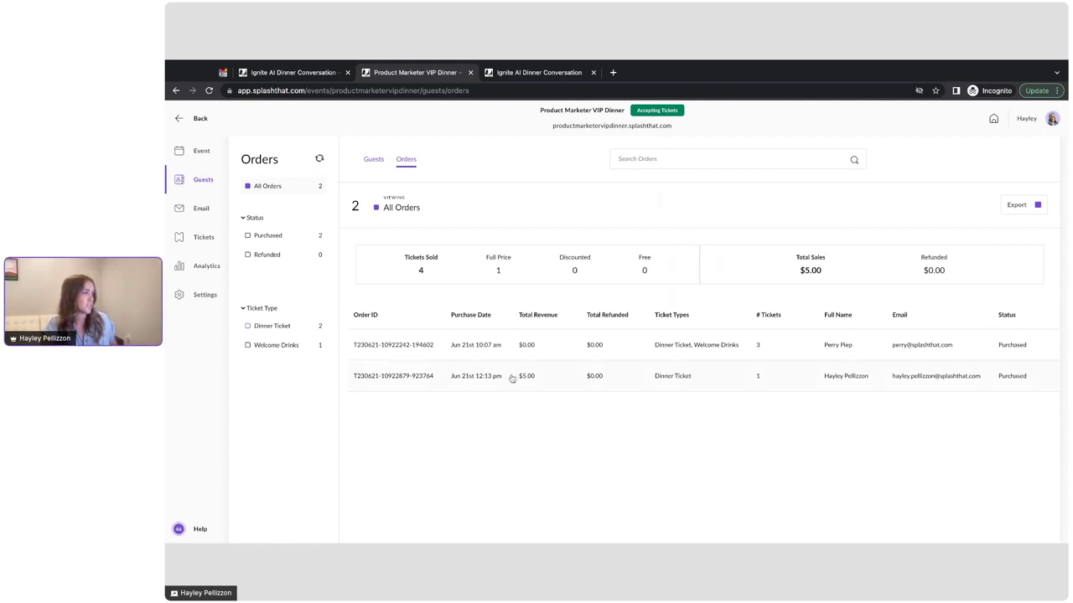
left_click(511, 379)
Step: Tick the Dinner Ticket in Refund/Revoke Order, close without processing, and return to Ignite AI Dinner Conversation
scroll(690, 314, "down", 1)
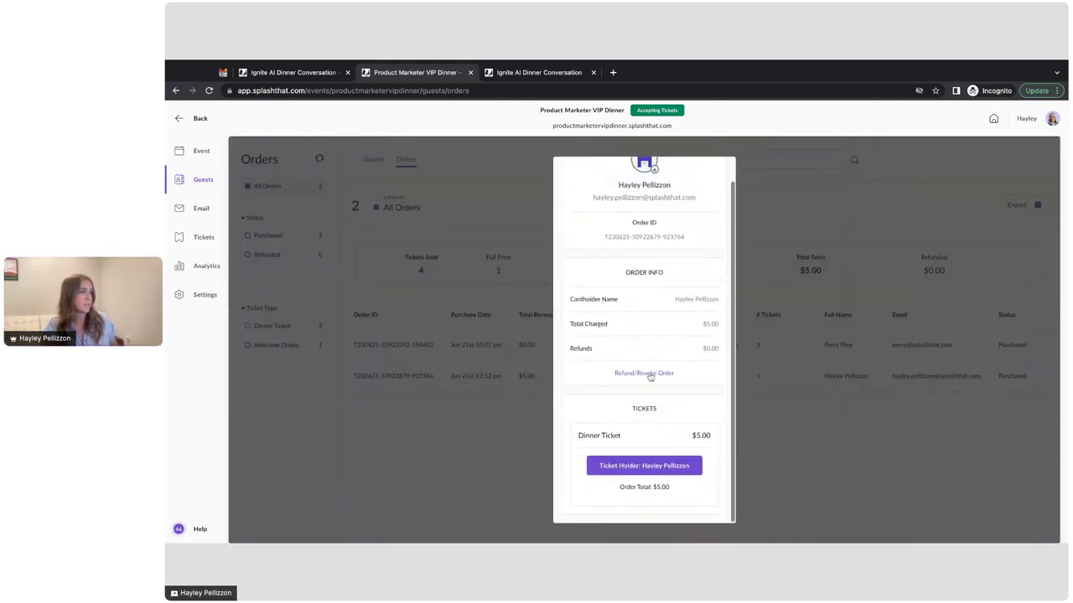
left_click(645, 374)
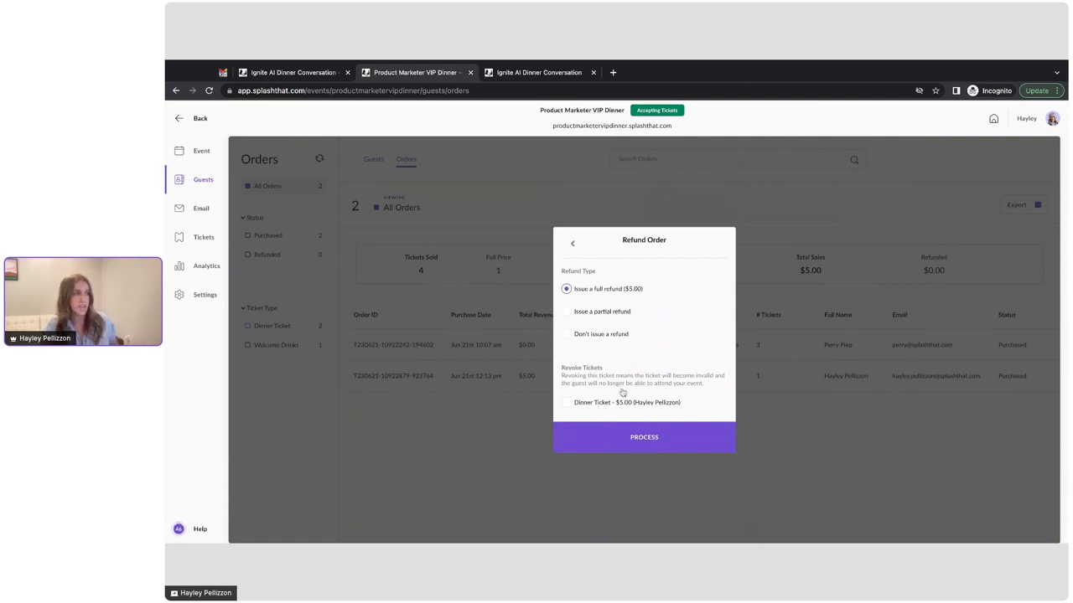
left_click(595, 401)
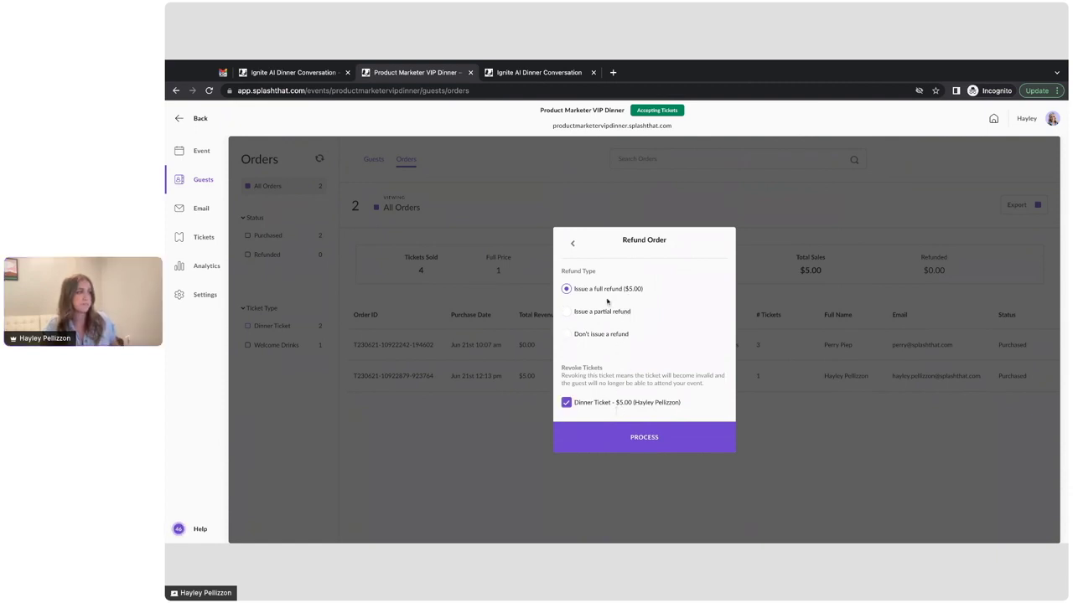
left_click(768, 234)
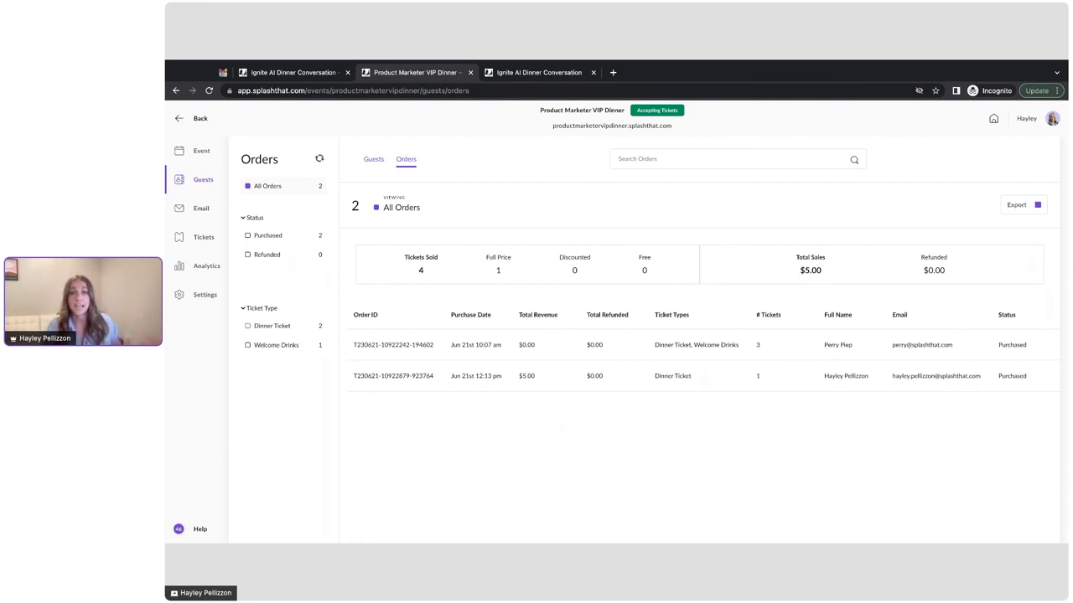
key("ctrl+shift+Tab")
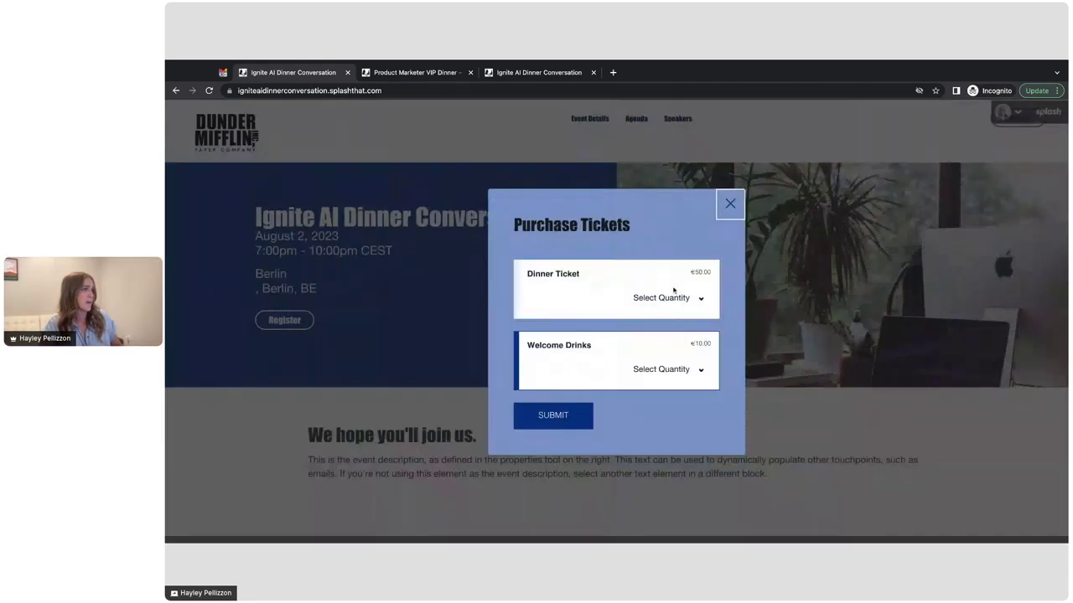
Step: Select a quantity of 1 Dinner Ticket and submit the ticket selection
left_click(674, 299)
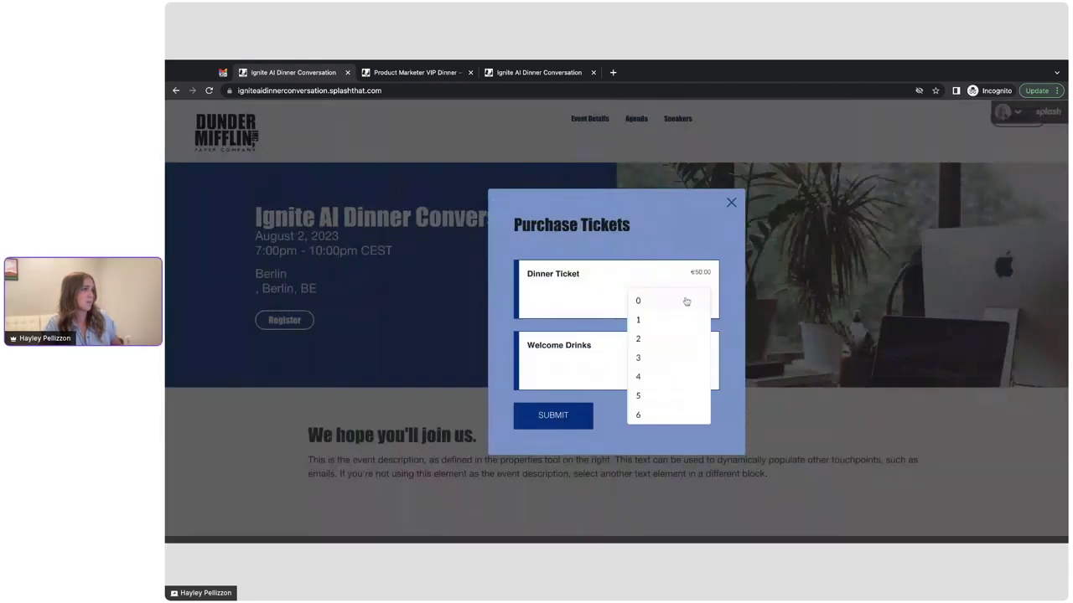
left_click(670, 319)
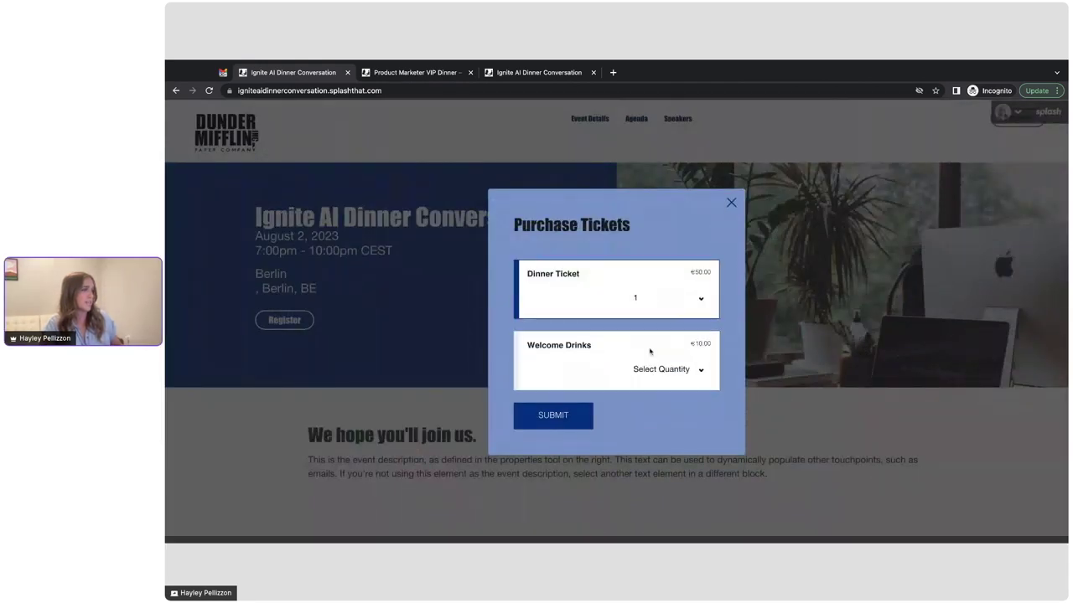
left_click(586, 410)
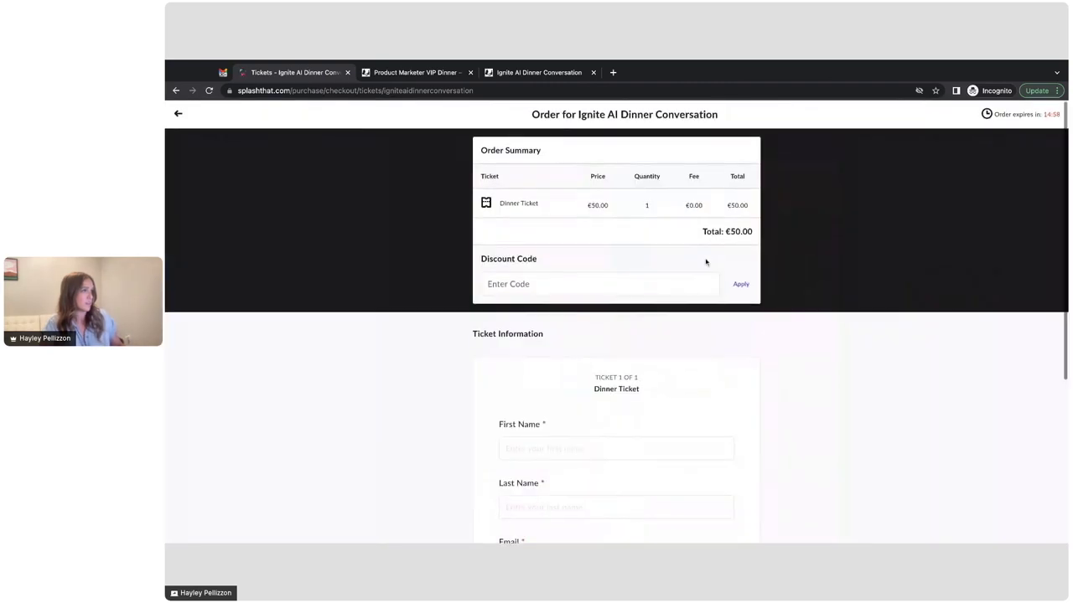
Step: Enter the attendee's first and last name, email, company Splash and job title PMM, then submit
left_click(627, 289)
key("Tab")
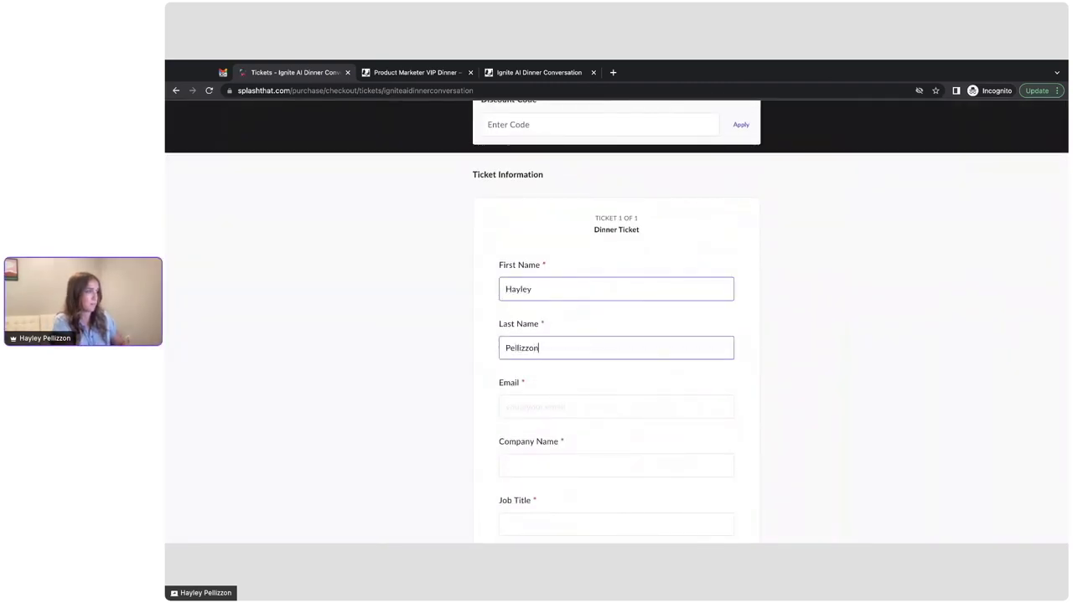
key("Tab")
type("@@")
scroll(623, 307, "down", 2)
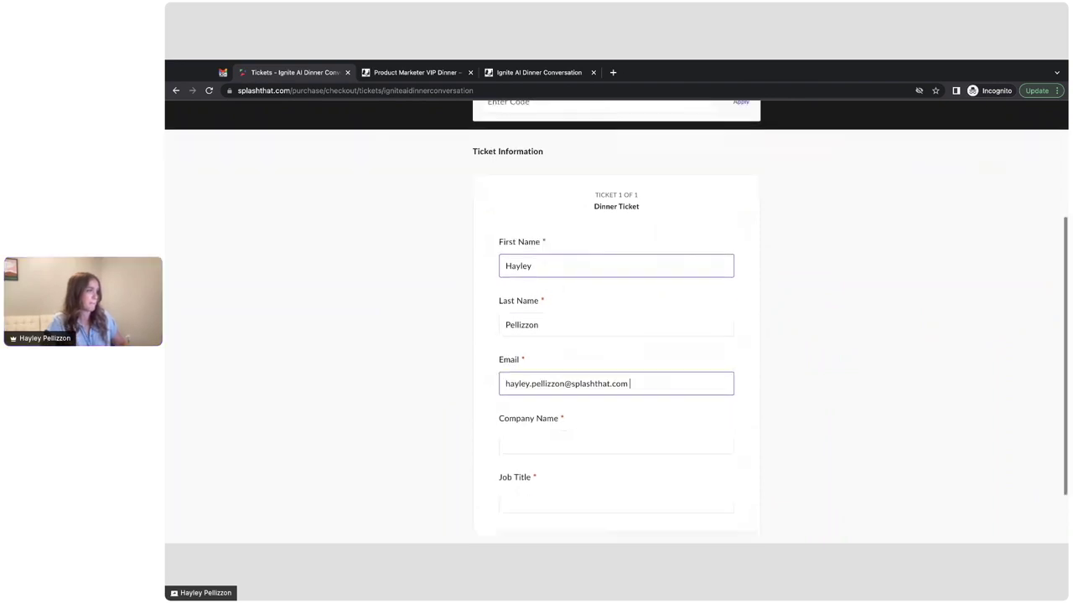
left_click(588, 374)
type("Splash")
key("Tab")
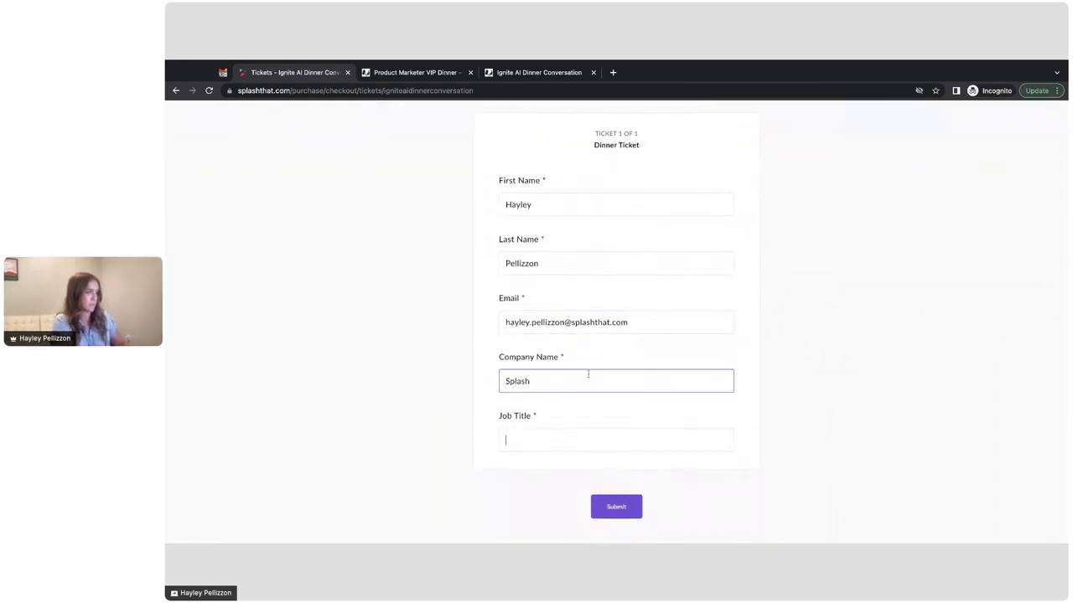
type("P<<")
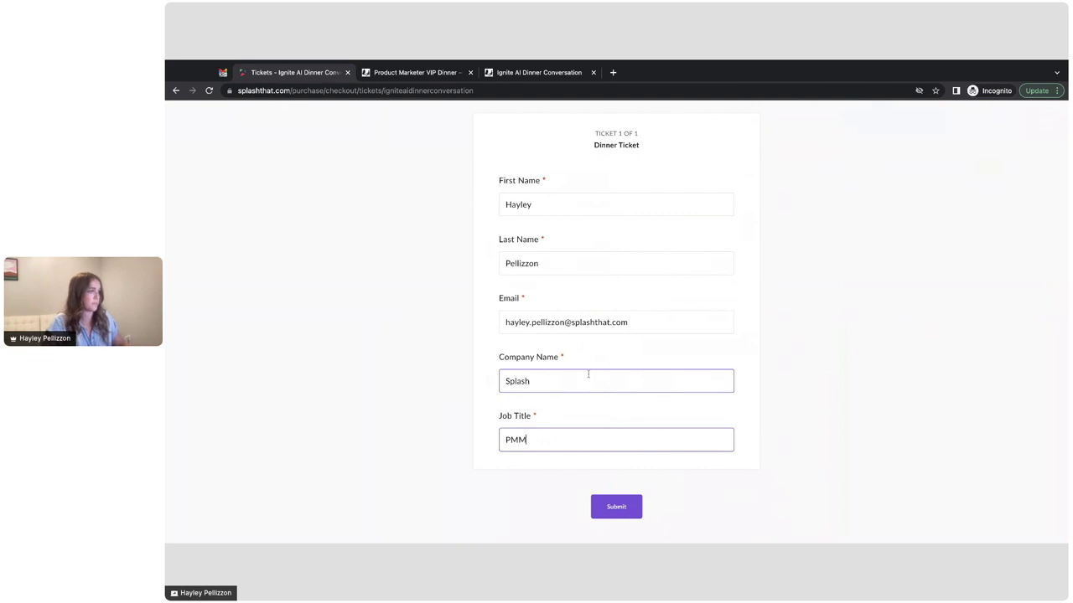
left_click(616, 506)
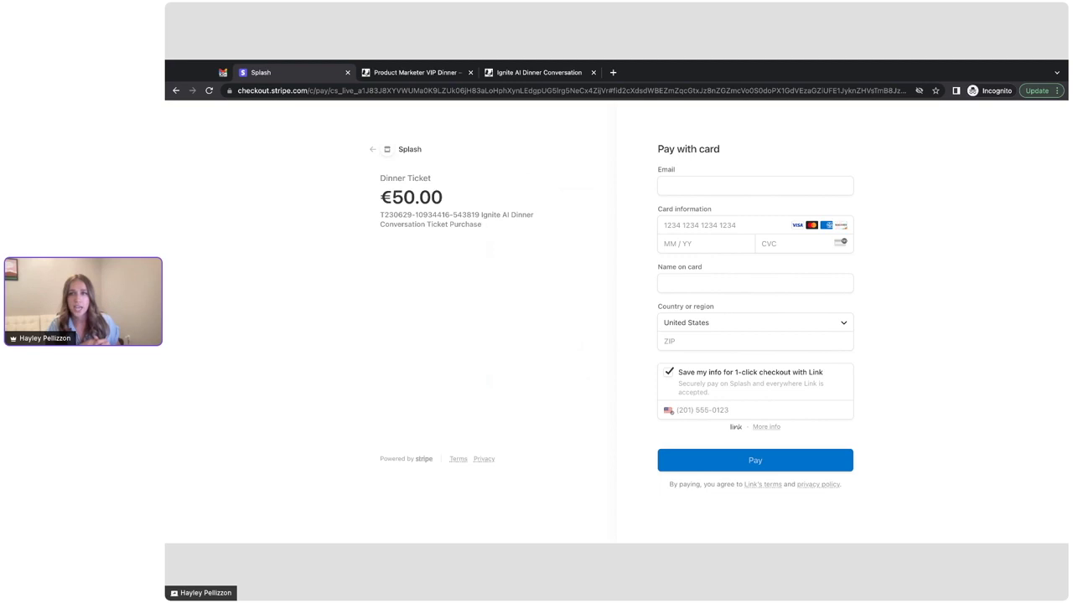
Step: Switch to the Ignite AI Dinner Conversation tab to view the registration thank-you page
left_click(556, 74)
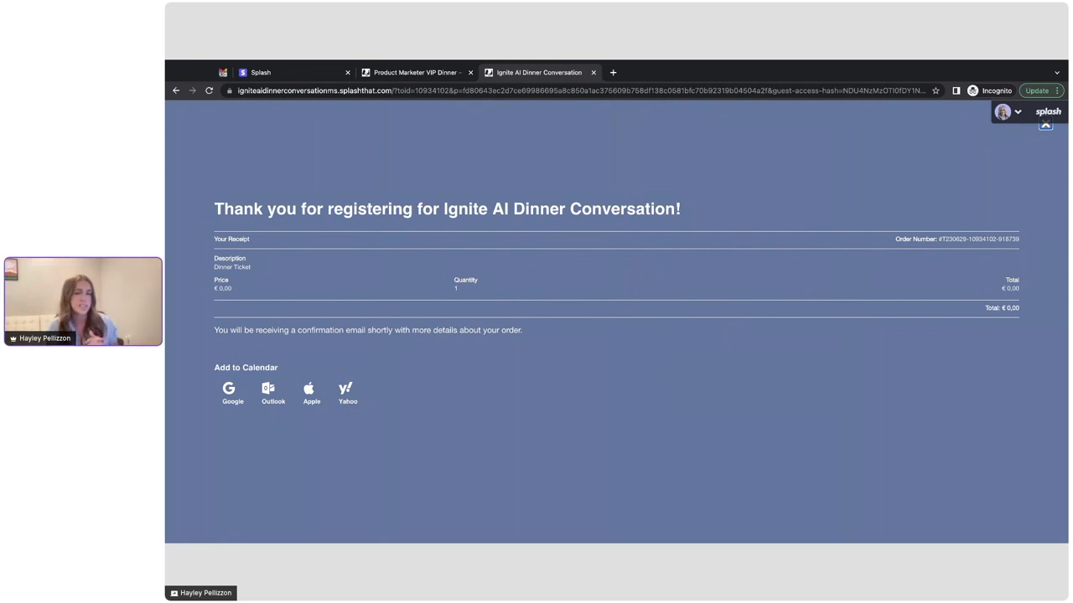
Step: Open the confirmation email, scroll down to Attachments and view the PDF Dinner Ticket
left_click(222, 73)
scroll(601, 225, "down", 2)
scroll(601, 224, "down", 1)
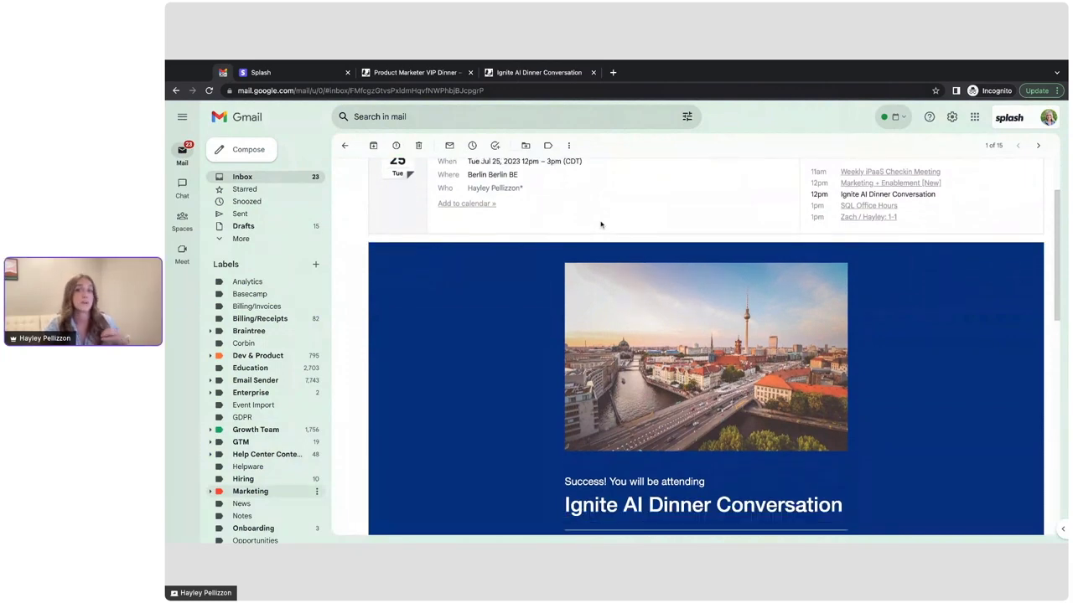
scroll(598, 224, "down", 8)
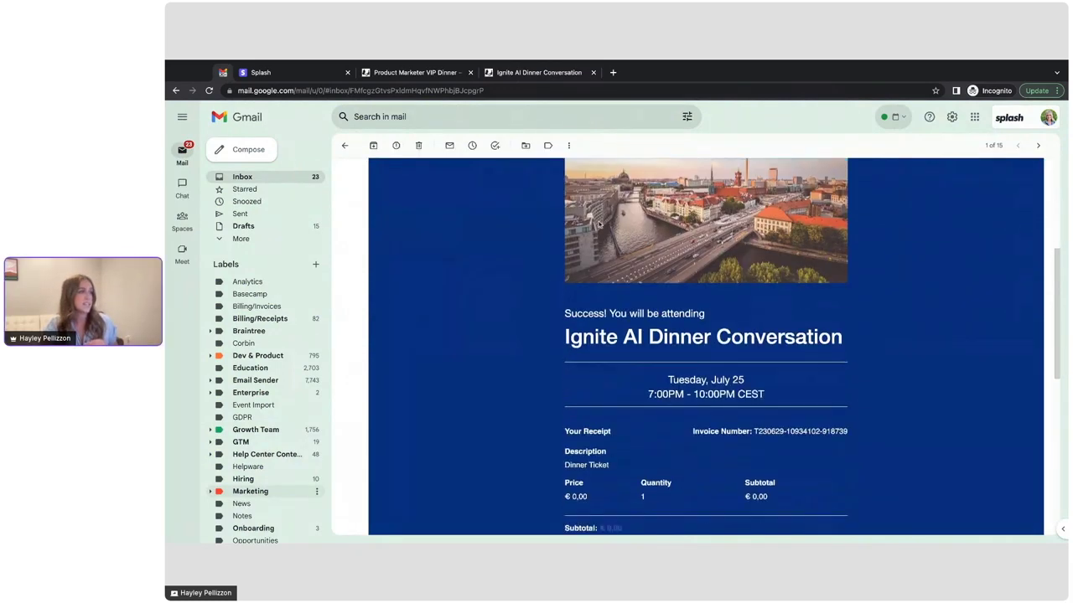
scroll(598, 225, "down", 5)
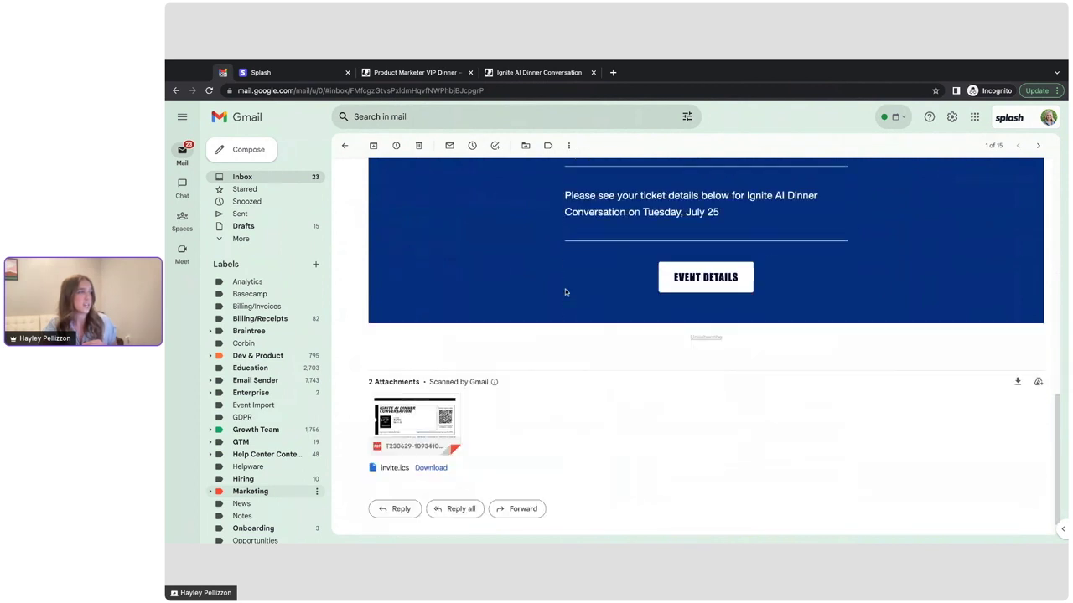
left_click(412, 393)
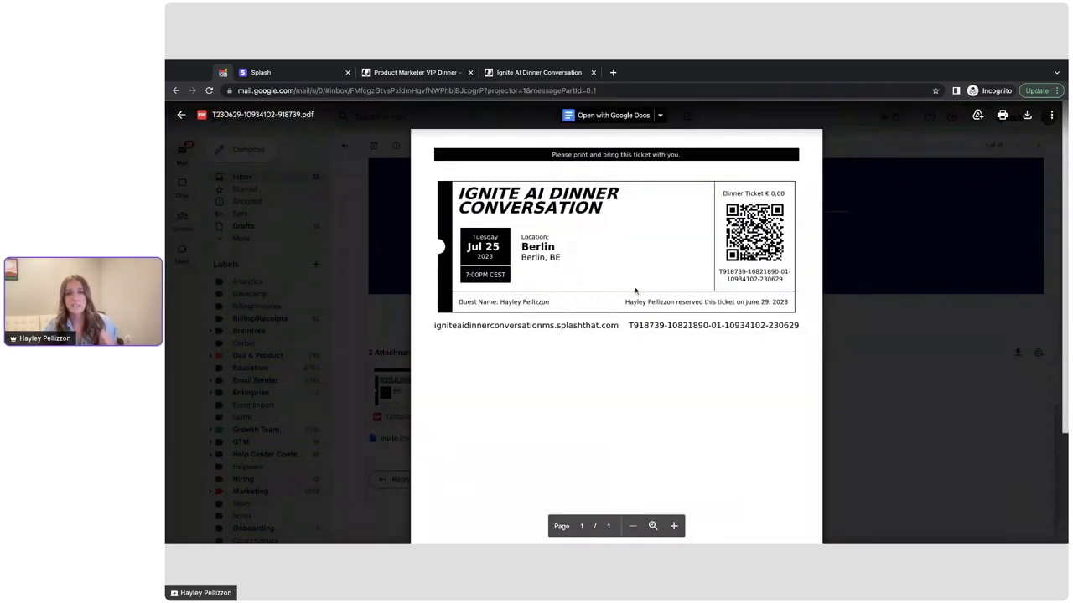